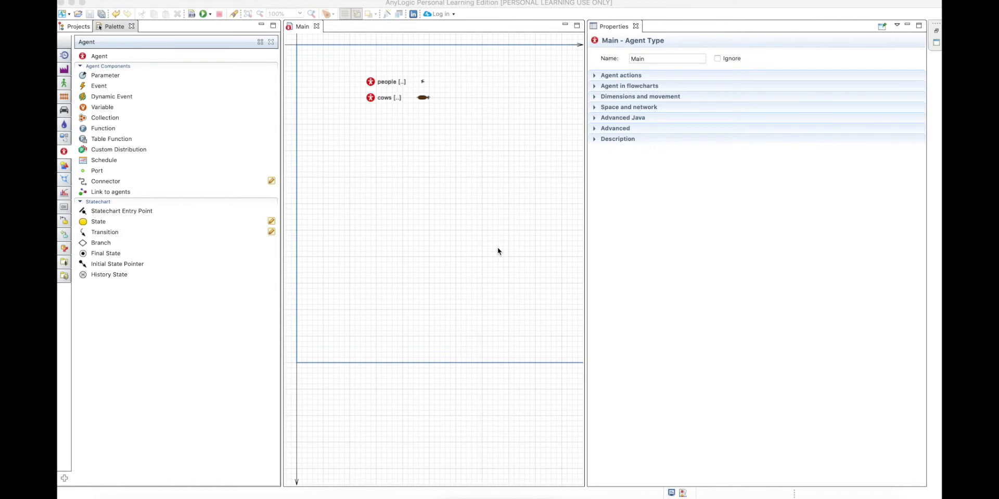
# Move the people and cows populations to the top of the Main canvas beside connections.
pyautogui.scroll(5, 441, 243)
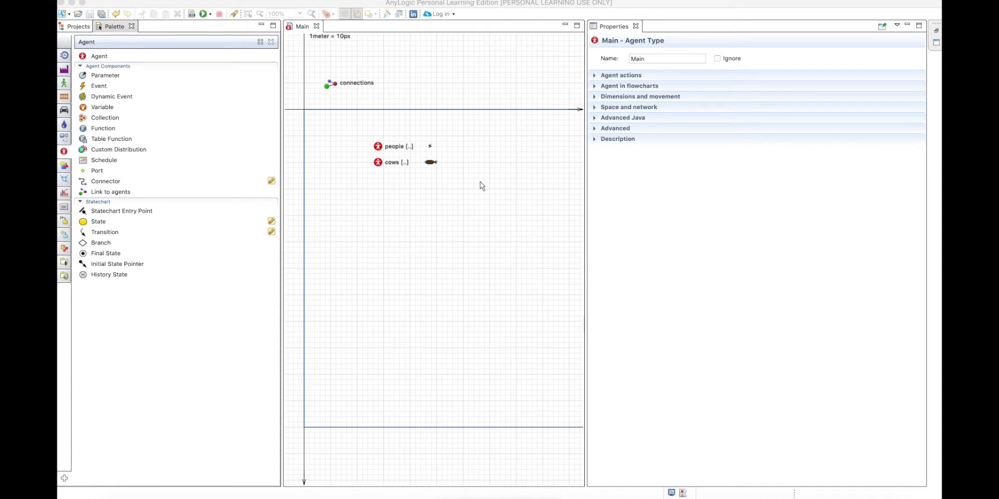
pyautogui.scroll(-2, 482, 186)
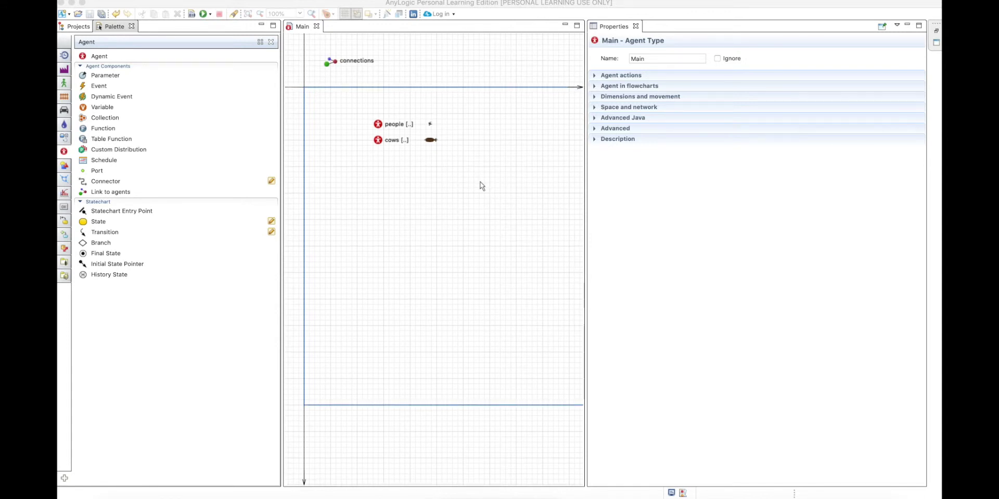
pyautogui.hscroll(1, 480, 186)
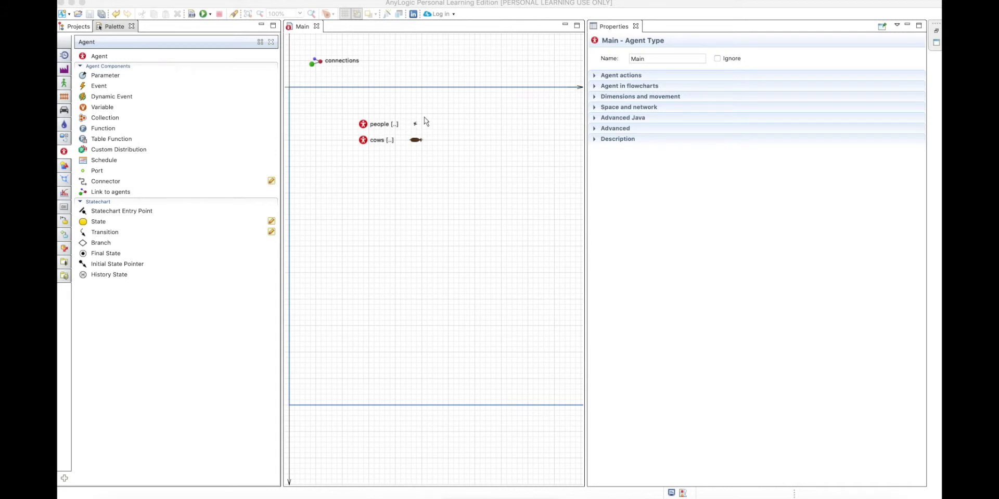
pyautogui.click(343, 110)
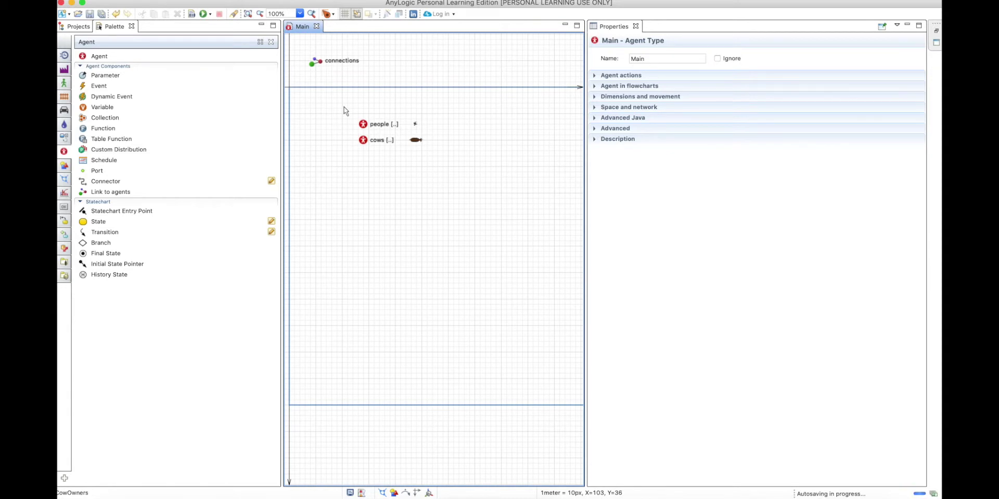
pyautogui.click(91, 192)
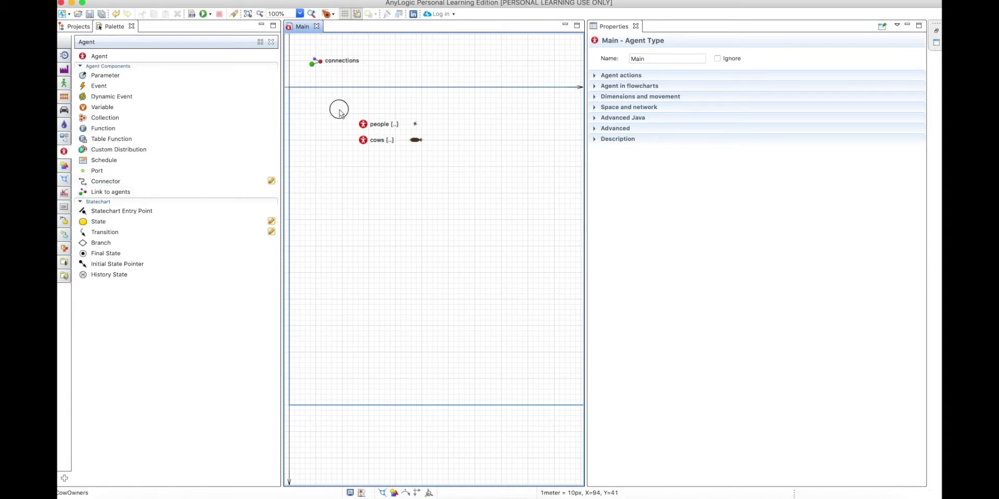
pyautogui.moveTo(339, 104); pyautogui.dragTo(424, 148)
pyautogui.moveTo(363, 140); pyautogui.dragTo(426, 59)
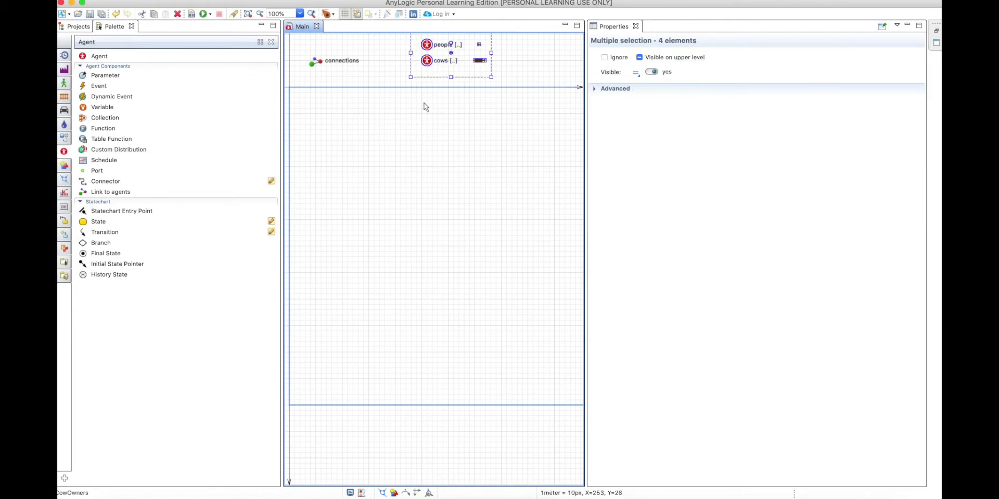
# Widen the Main editor and select Main in the project tree.
pyautogui.scroll(2, 423, 105)
pyautogui.hscroll(-3, 423, 105)
pyautogui.moveTo(586, 198); pyautogui.dragTo(739, 196)
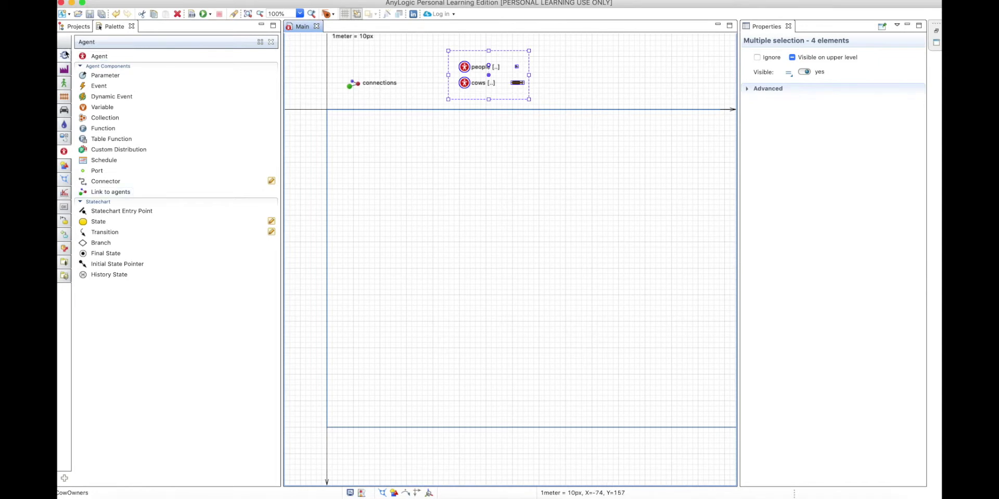
pyautogui.click(77, 27)
pyautogui.click(92, 56)
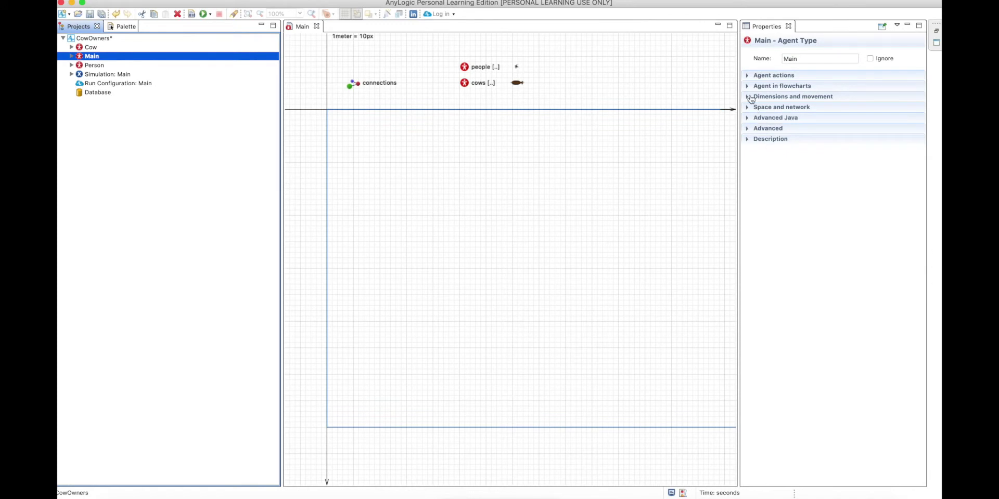
# Change Main's Space and network layout type from User-defined to Random.
pyautogui.click(749, 107)
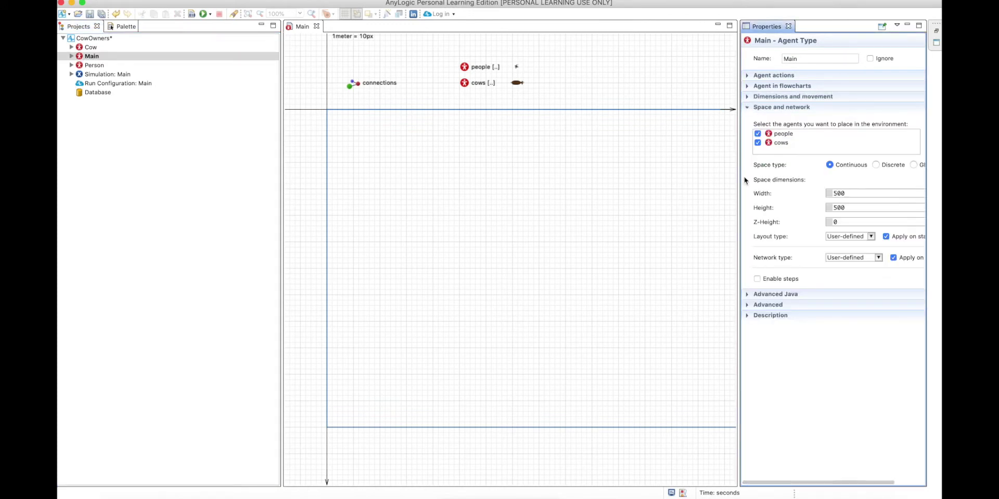
pyautogui.moveTo(739, 177); pyautogui.dragTo(655, 177)
pyautogui.click(769, 237)
pyautogui.click(760, 252)
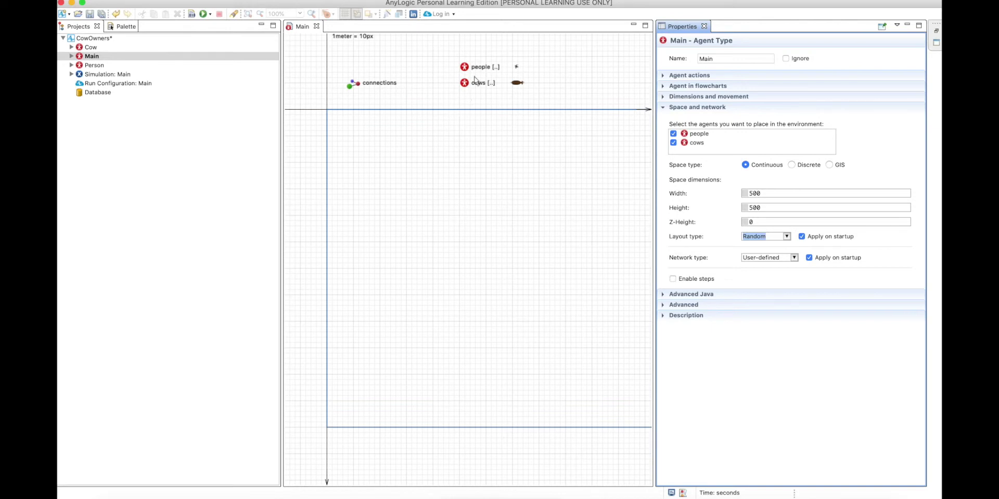
pyautogui.click(93, 65)
# In Person, add an ArrayList collection named 'cows' whose elements are of class Cow.
pyautogui.doubleClick(94, 66)
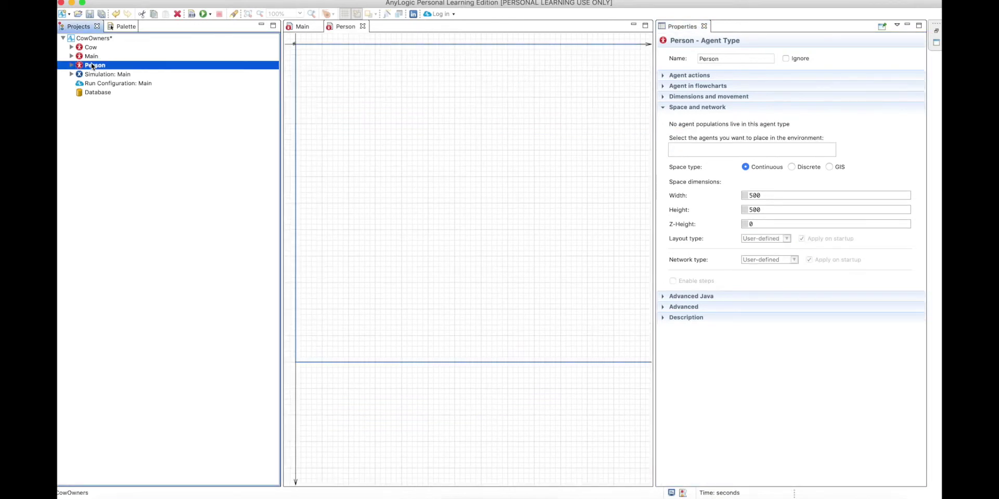
pyautogui.click(119, 28)
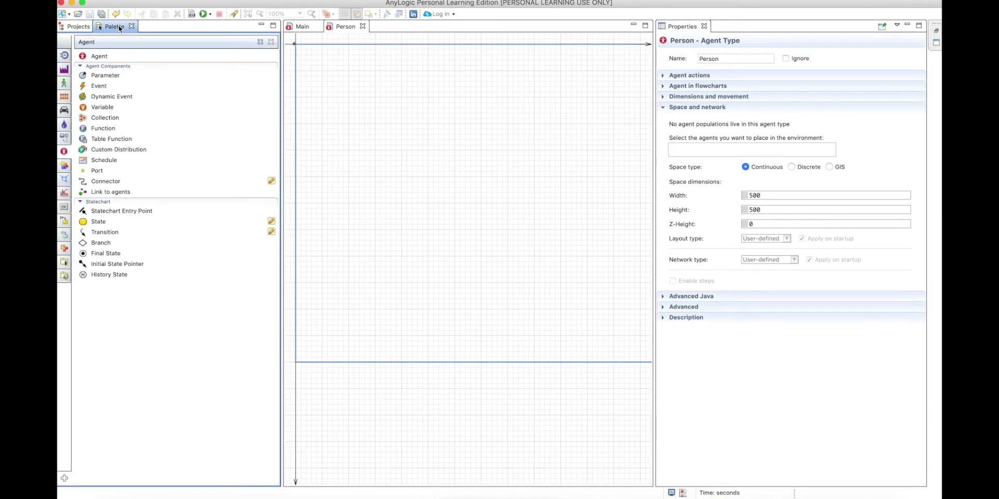
pyautogui.moveTo(92, 118); pyautogui.dragTo(328, 79)
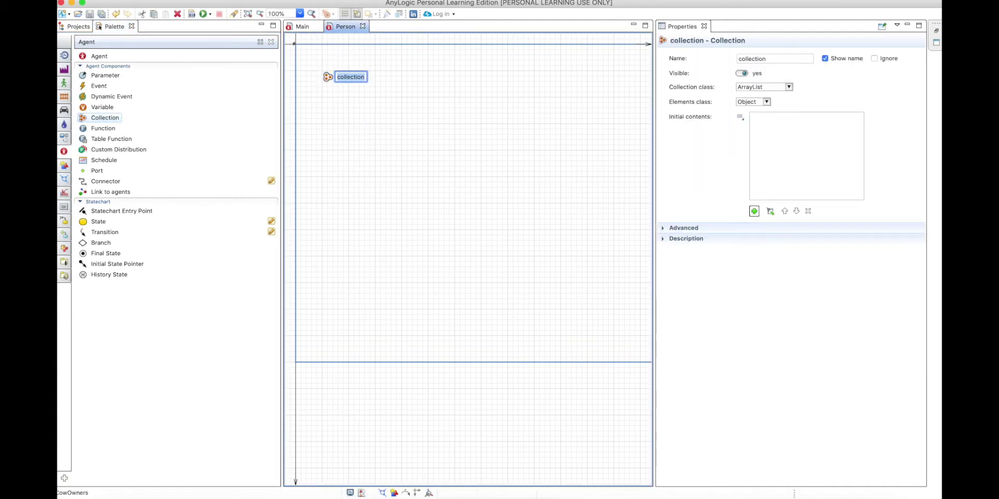
pyautogui.write('cows')
pyautogui.press('Return')
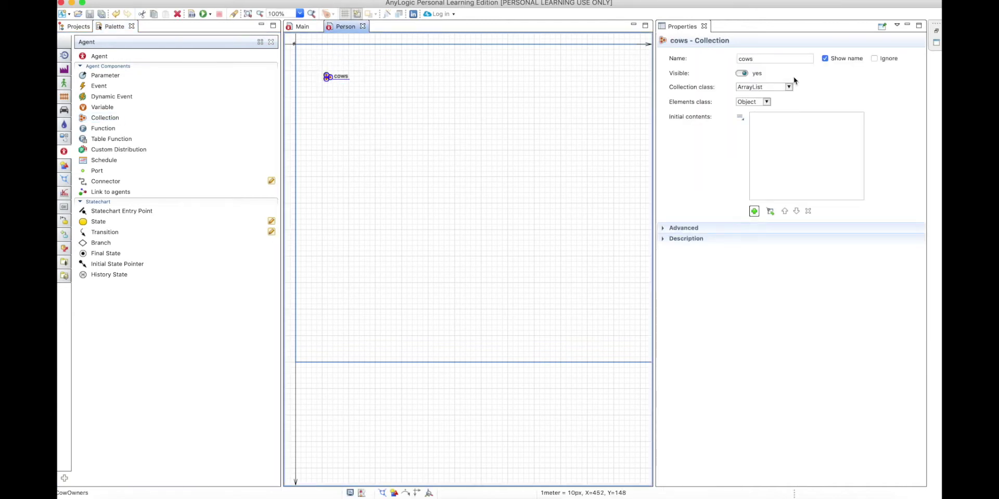
pyautogui.click(767, 102)
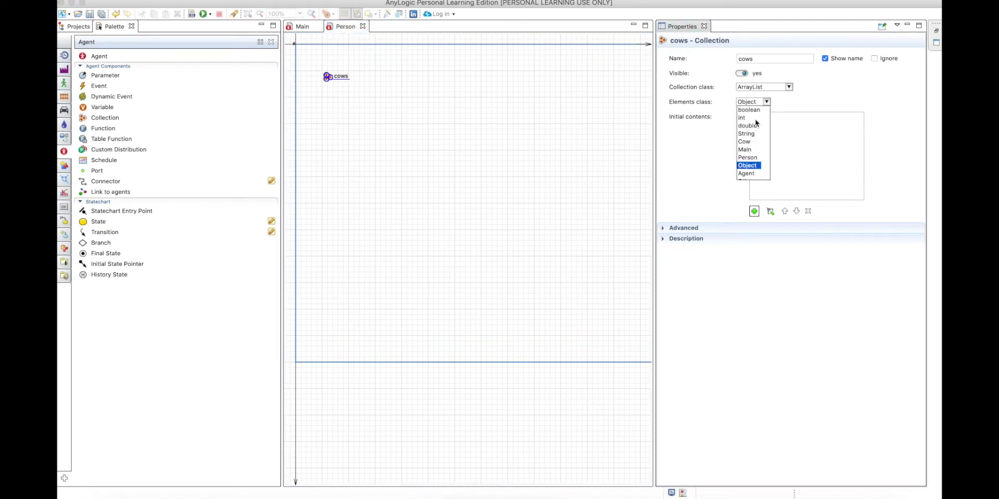
pyautogui.click(749, 144)
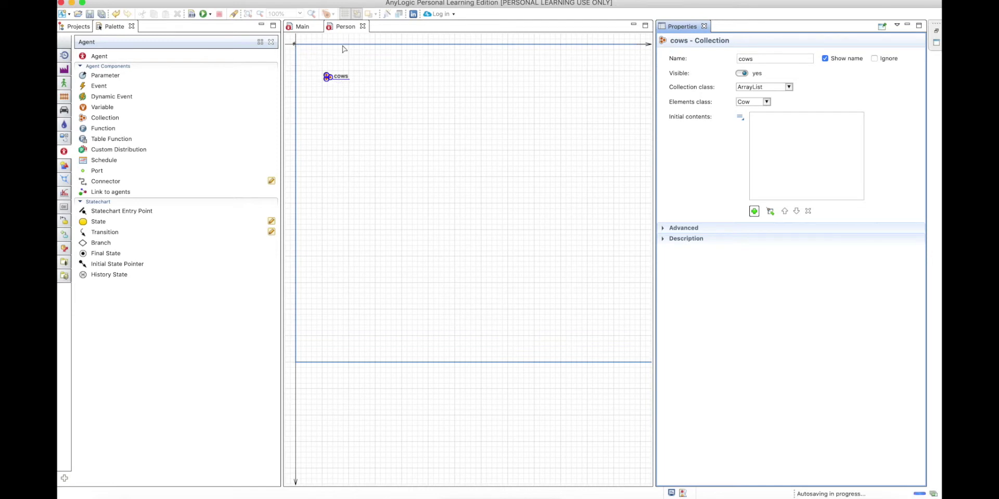
pyautogui.click(76, 28)
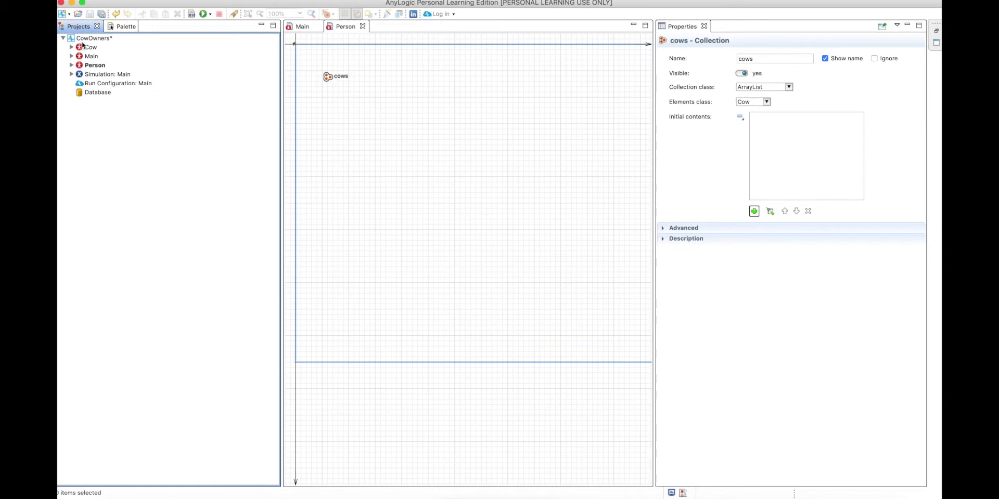
# In the Cow agent, add a variable named 'owner' of type Person.
pyautogui.click(91, 48)
pyautogui.doubleClick(91, 47)
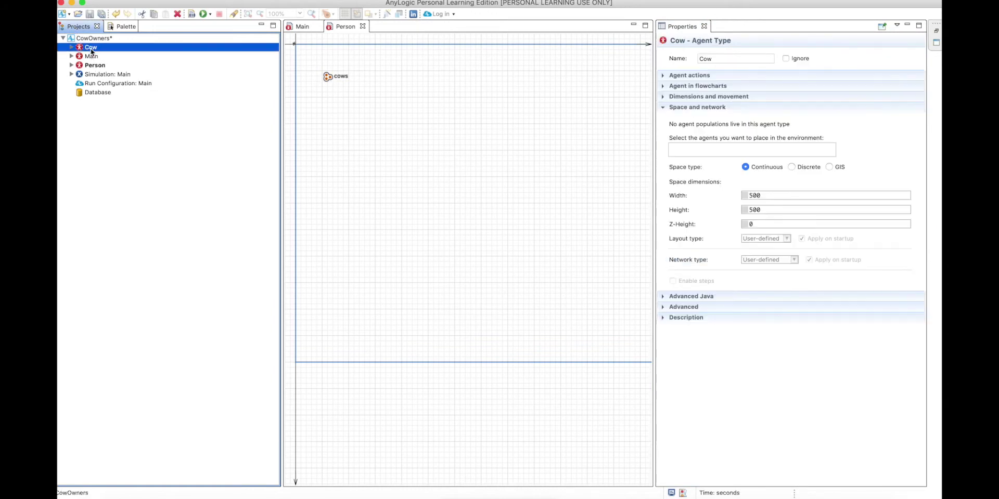
pyautogui.click(125, 24)
pyautogui.moveTo(99, 107); pyautogui.dragTo(324, 111)
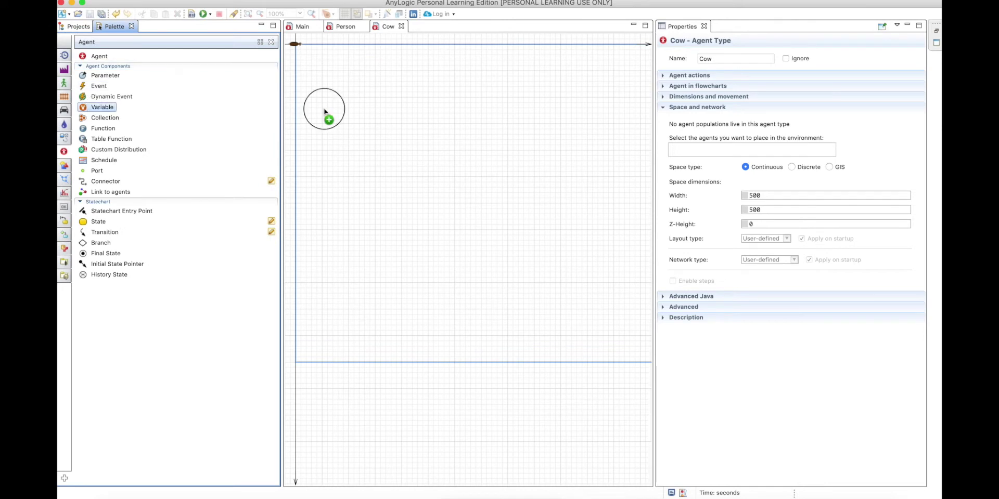
pyautogui.moveTo(327, 77); pyautogui.dragTo(326, 77)
pyautogui.write('wner')
pyautogui.press('Return')
pyautogui.click(718, 95)
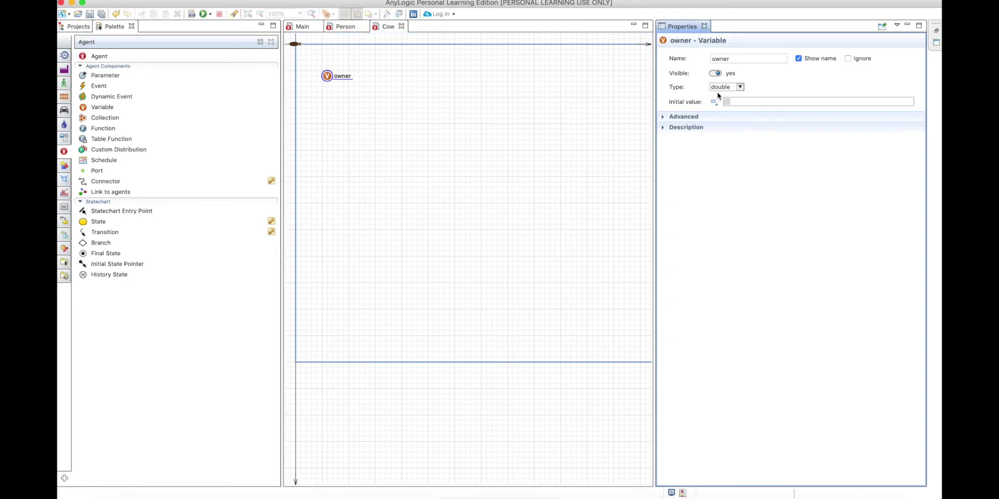
pyautogui.click(721, 87)
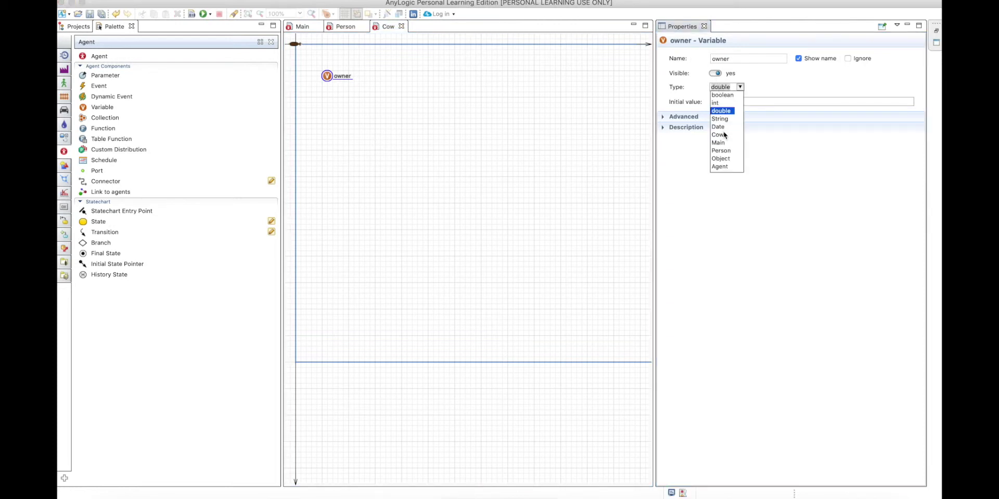
pyautogui.click(724, 152)
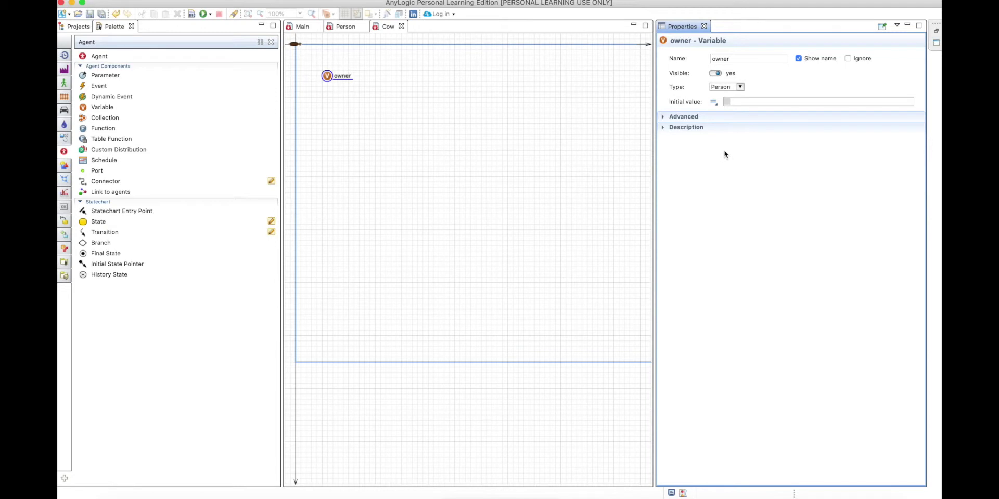
pyautogui.click(74, 26)
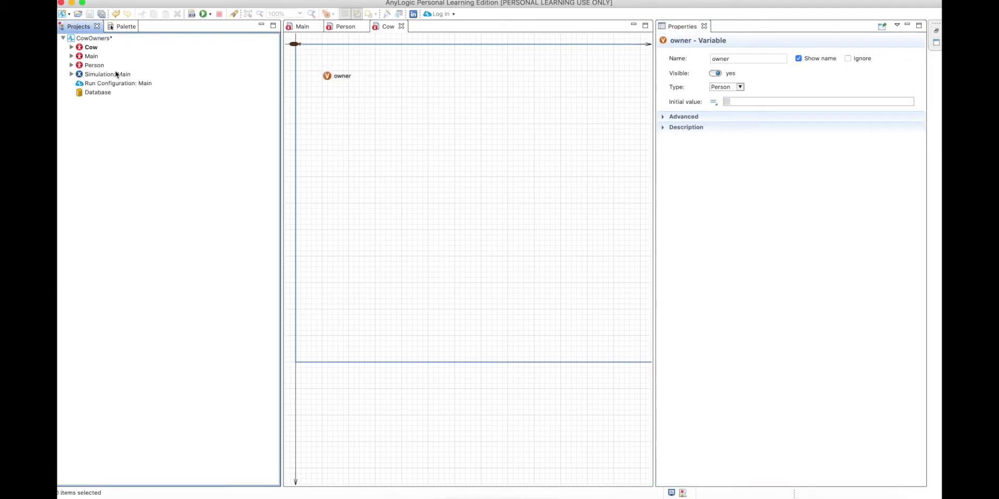
# Back on Main's canvas, select the people and then the cows population to give cows 100 agents.
pyautogui.doubleClick(94, 65)
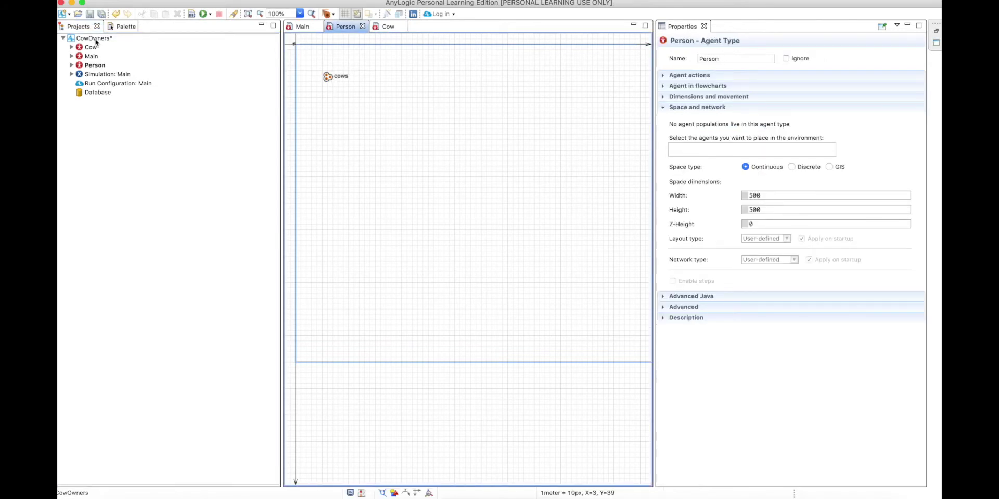
pyautogui.click(93, 58)
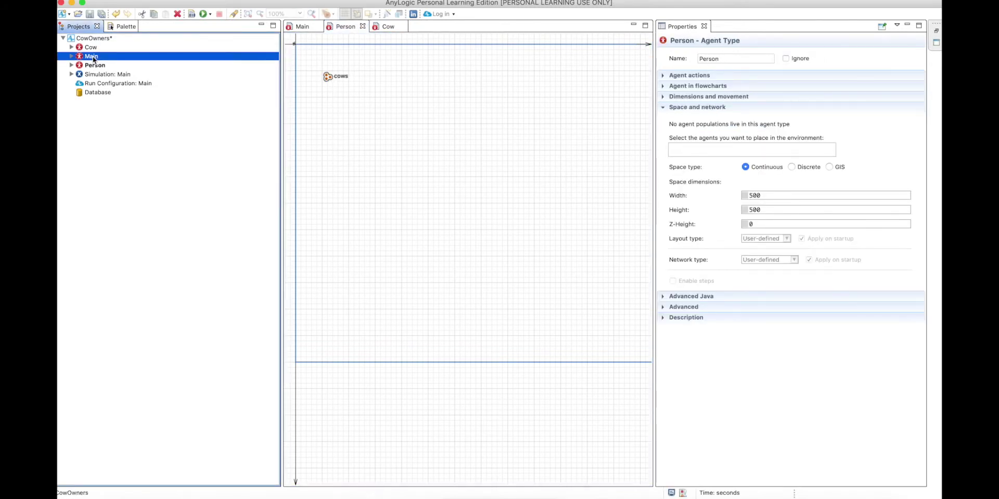
pyautogui.click(674, 75)
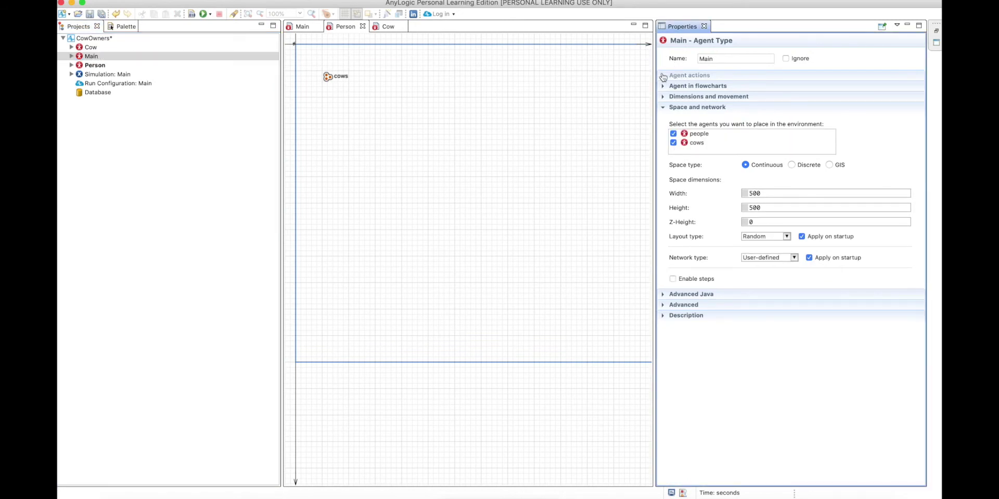
pyautogui.click(700, 102)
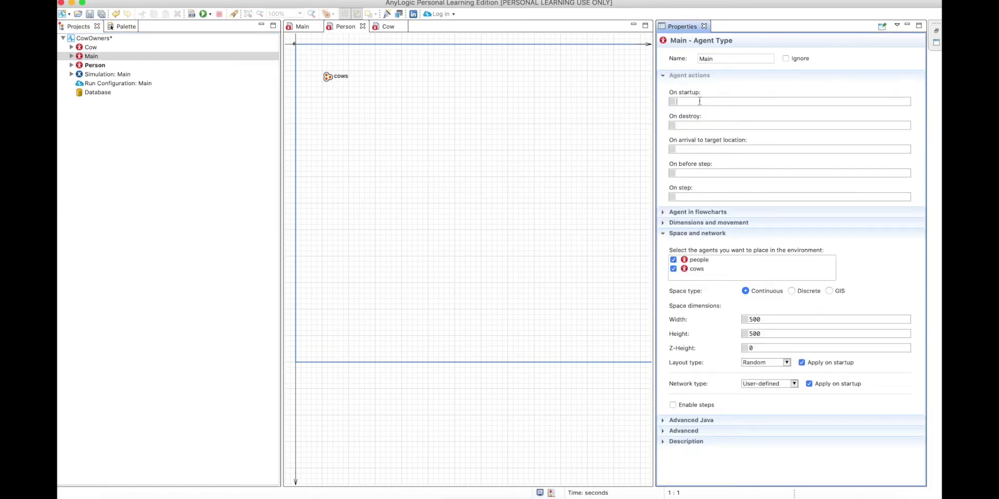
pyautogui.click(303, 27)
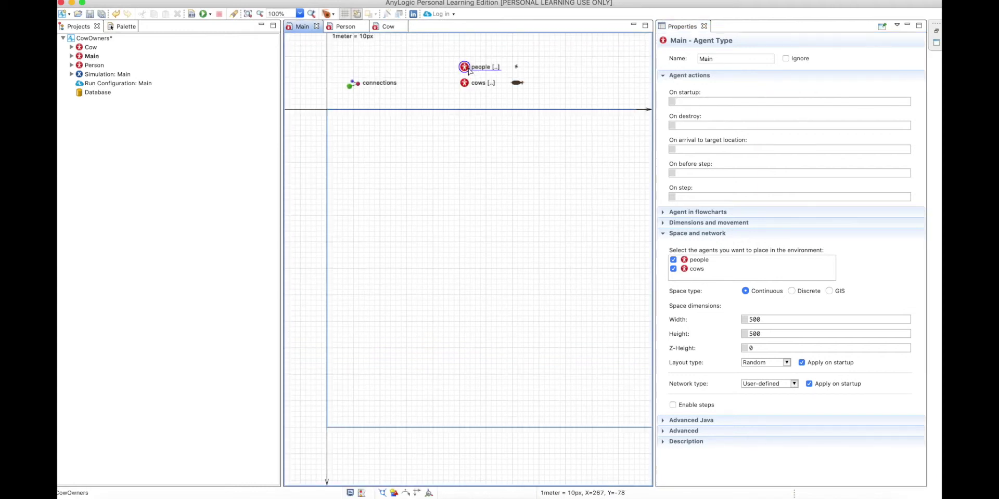
pyautogui.click(468, 71)
pyautogui.click(466, 86)
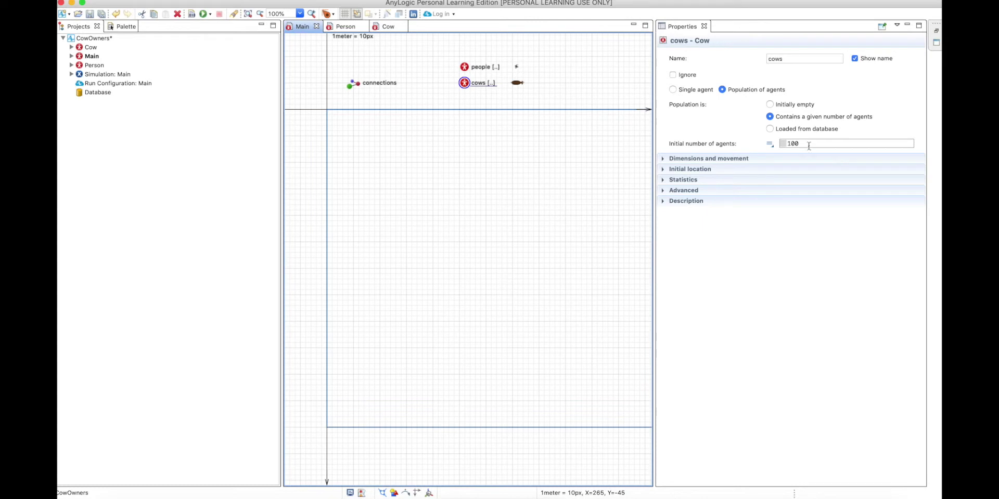
# Start Main's On startup code with a loop over cows setting c.owner = people.random();.
pyautogui.click(94, 56)
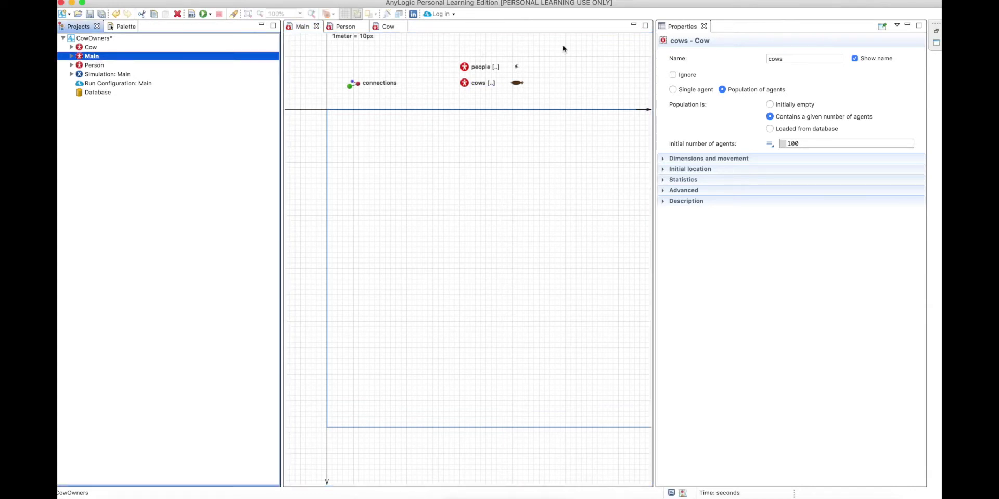
pyautogui.click(718, 103)
pyautogui.write('for')
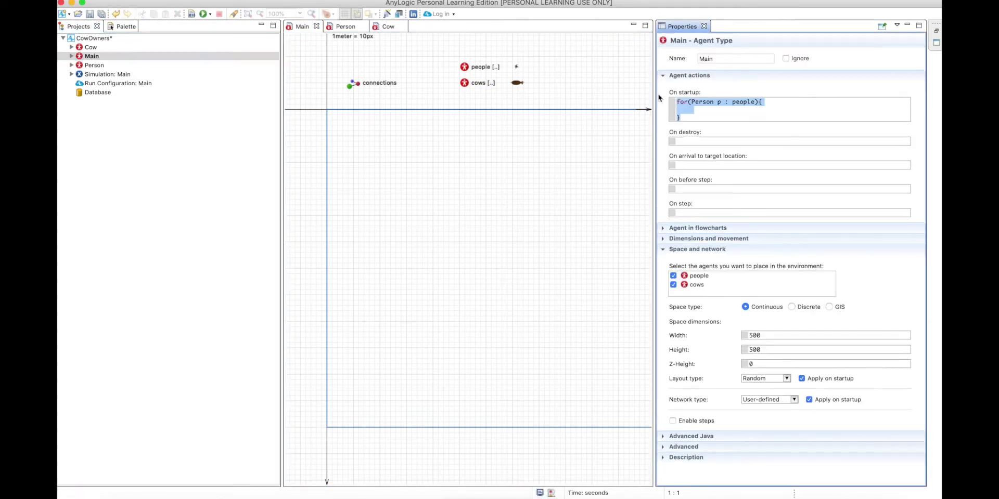
pyautogui.write('(Cow c : co')
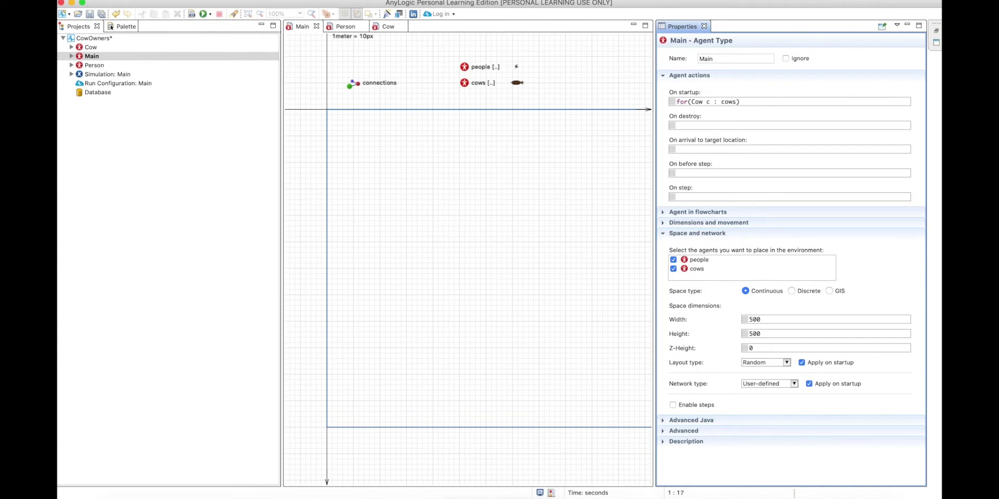
pyautogui.write('ws){')
pyautogui.press('Return')
pyautogui.press('Return')
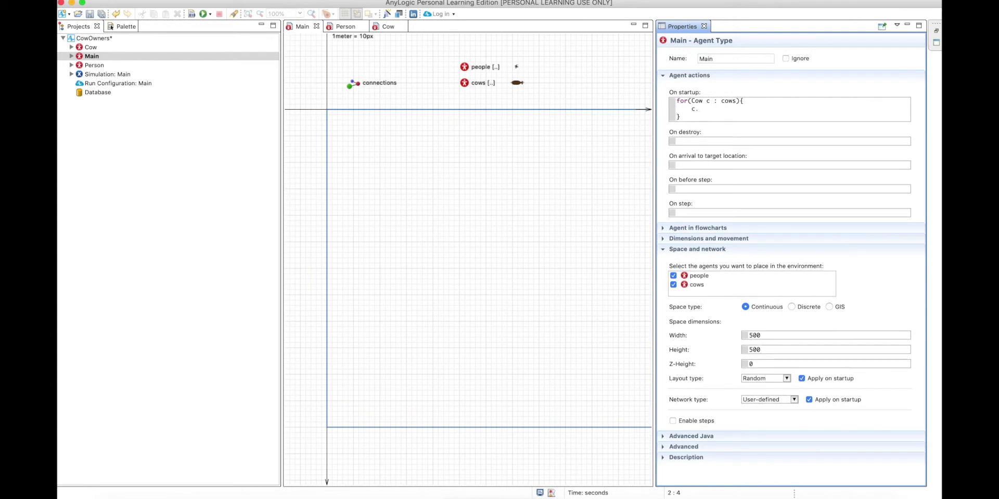
pyautogui.write('c.owner=')
pyautogui.write('pero')
pyautogui.write('ople.')
pyautogui.hotkey('ctrl', 'space')
pyautogui.write('rand')
pyautogui.press('Return')
pyautogui.write(';')
# Store the random person in 'Person p', assign p as owner, and call p.cows.add(c).
pyautogui.moveTo(721, 108); pyautogui.dragTo(775, 108)
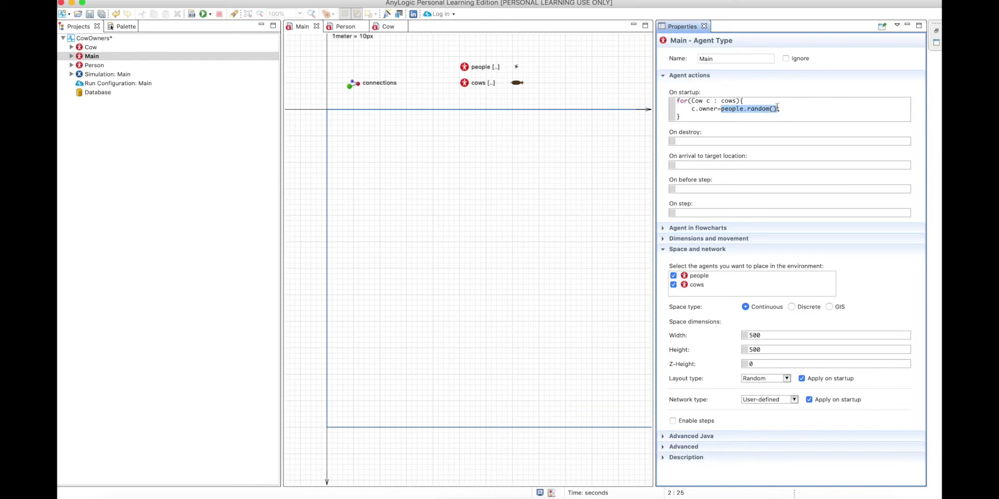
pyautogui.click(749, 101)
pyautogui.press('Return')
pyautogui.write('Person p=')
pyautogui.write('people.random()')
pyautogui.moveTo(778, 119); pyautogui.dragTo(721, 119)
pyautogui.write('p')
pyautogui.press('Return')
pyautogui.write('p')
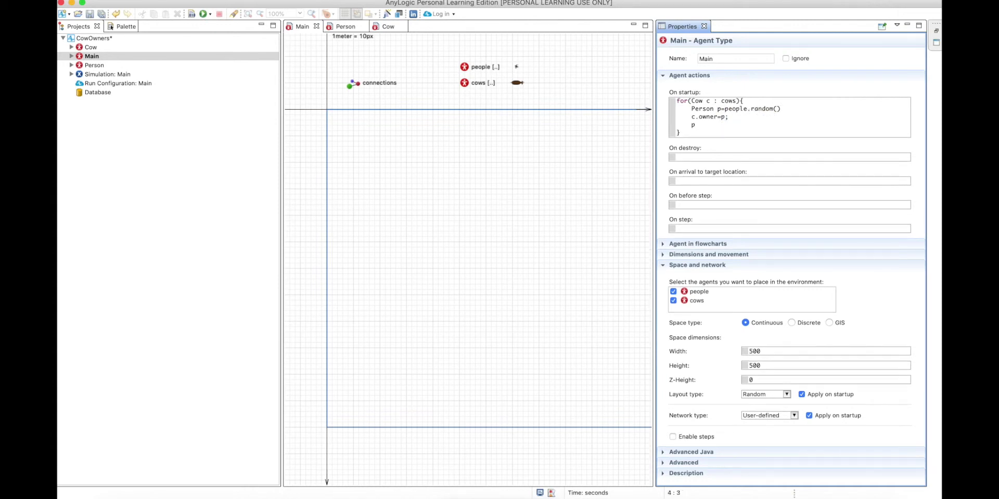
pyautogui.write('.cows.add(')
pyautogui.moveTo(685, 132); pyautogui.dragTo(675, 101)
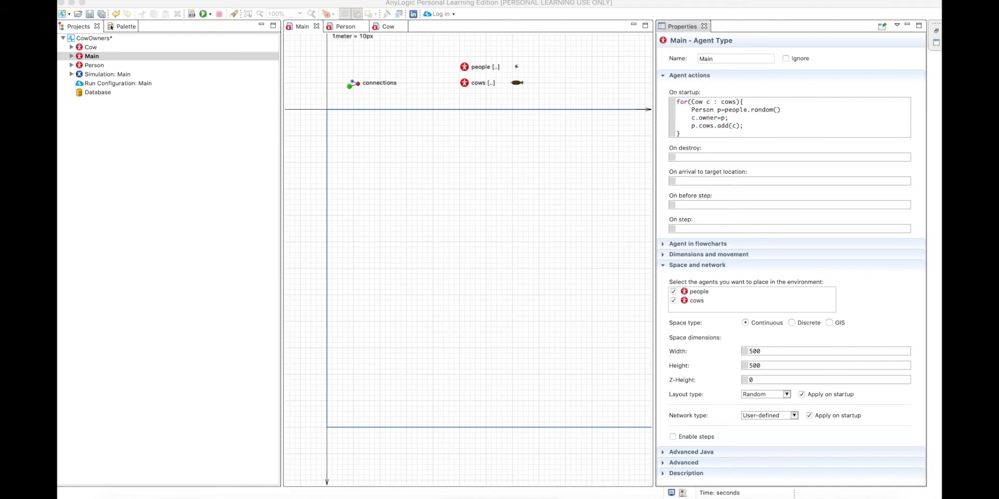
# On the Cow diagram, expand the cow 3D object's Advanced, Position and Colors settings and show Presentation shapes.
pyautogui.click(388, 27)
pyautogui.scroll(2, 342, 58)
pyautogui.hscroll(-2, 342, 59)
pyautogui.hscroll(-1, 342, 59)
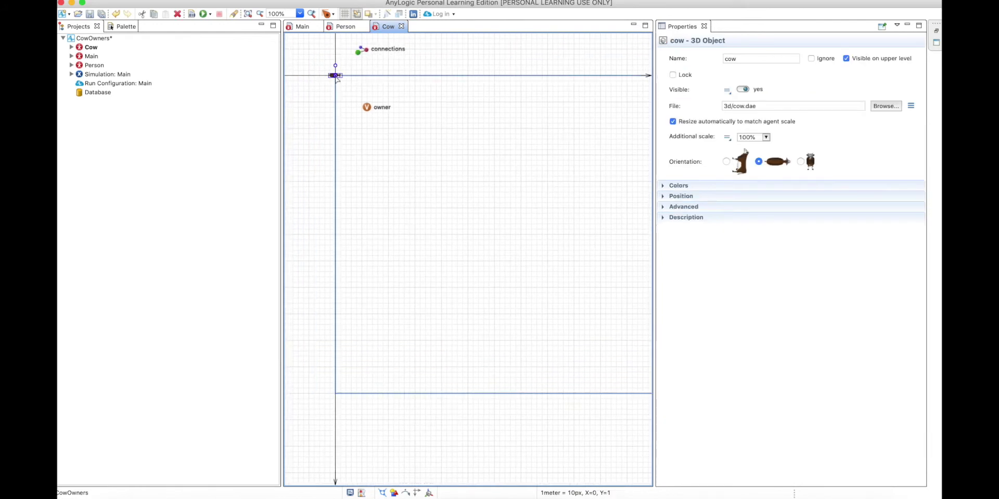
pyautogui.click(666, 209)
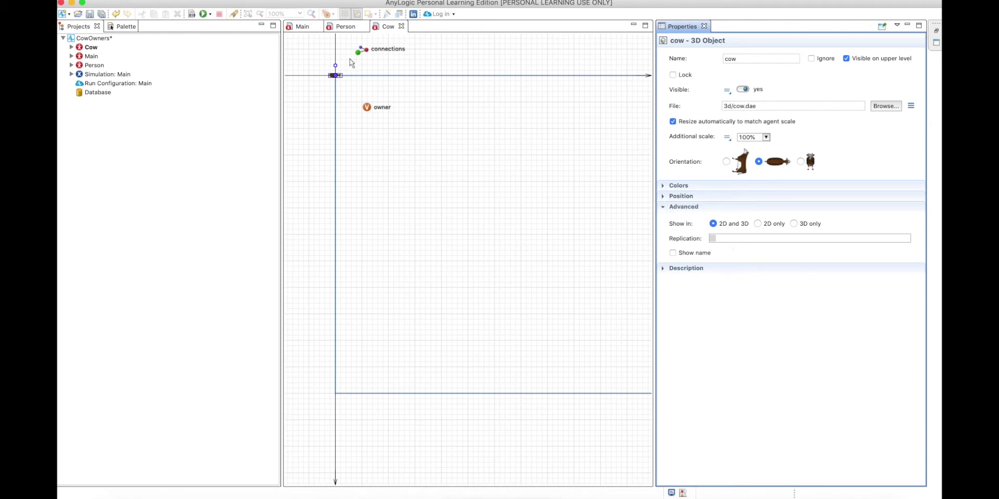
pyautogui.click(665, 195)
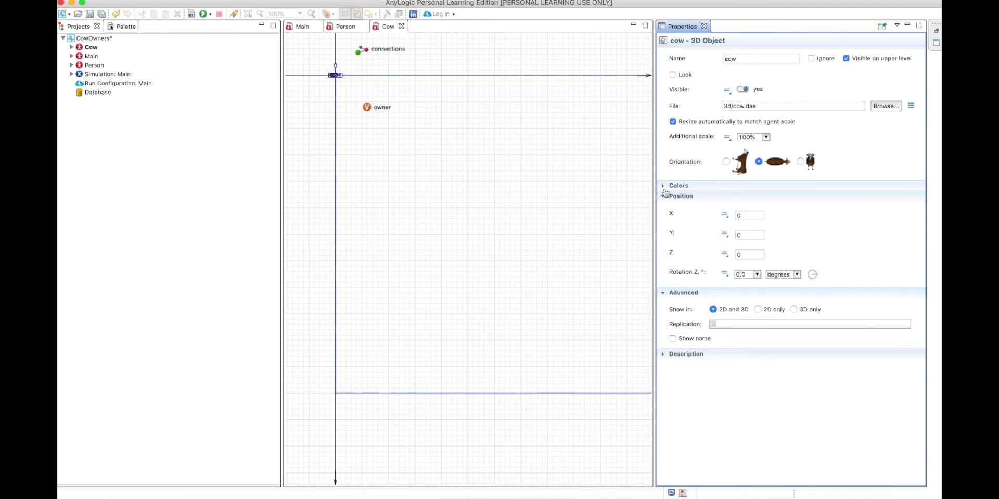
pyautogui.click(664, 186)
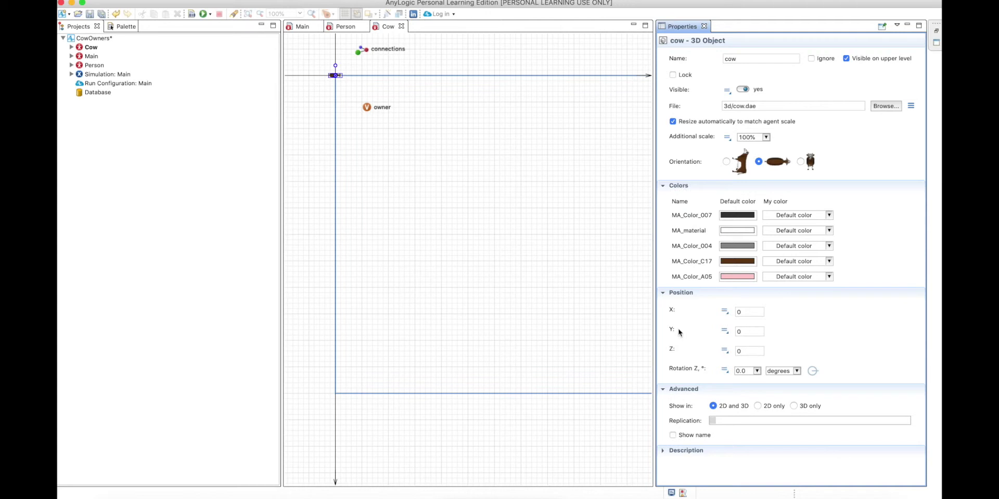
pyautogui.click(123, 28)
pyautogui.click(67, 166)
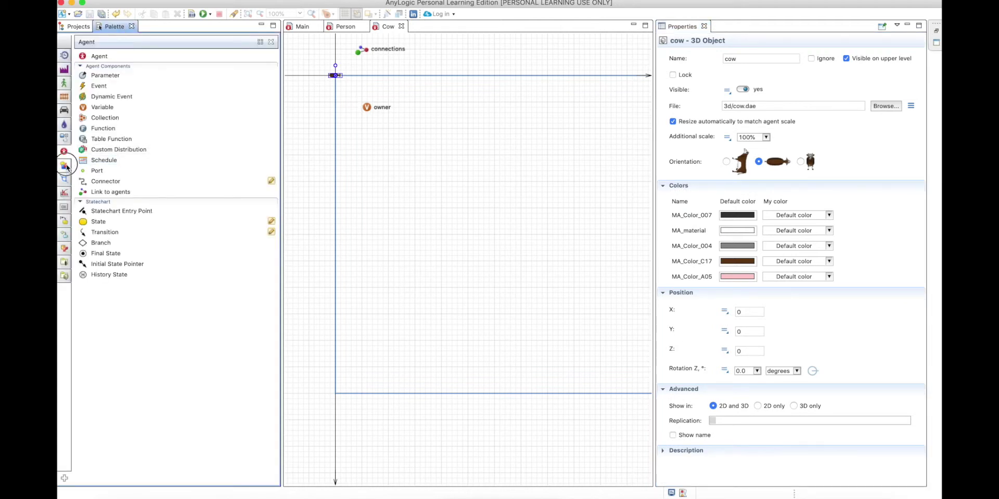
# Place a rectangle over the cow with Fill and Line color set to No color.
pyautogui.moveTo(104, 88); pyautogui.dragTo(337, 80)
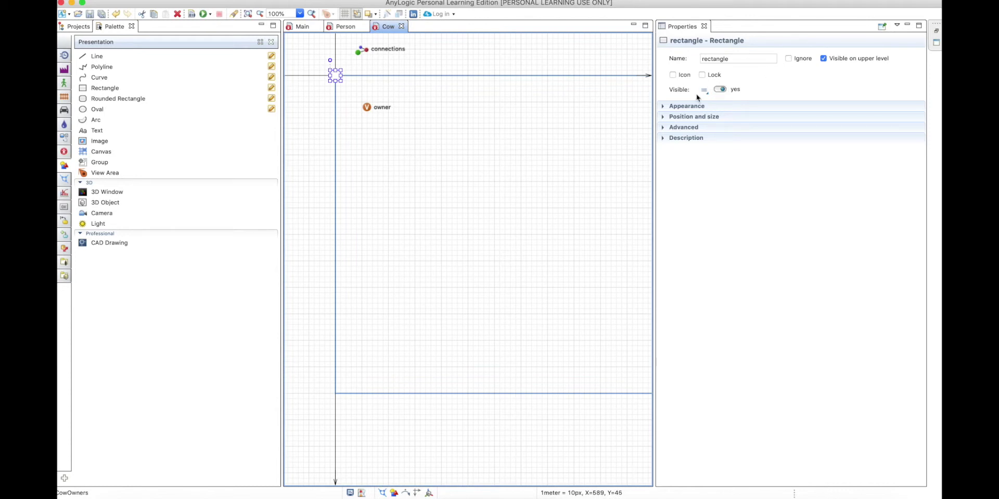
pyautogui.click(676, 106)
pyautogui.click(747, 127)
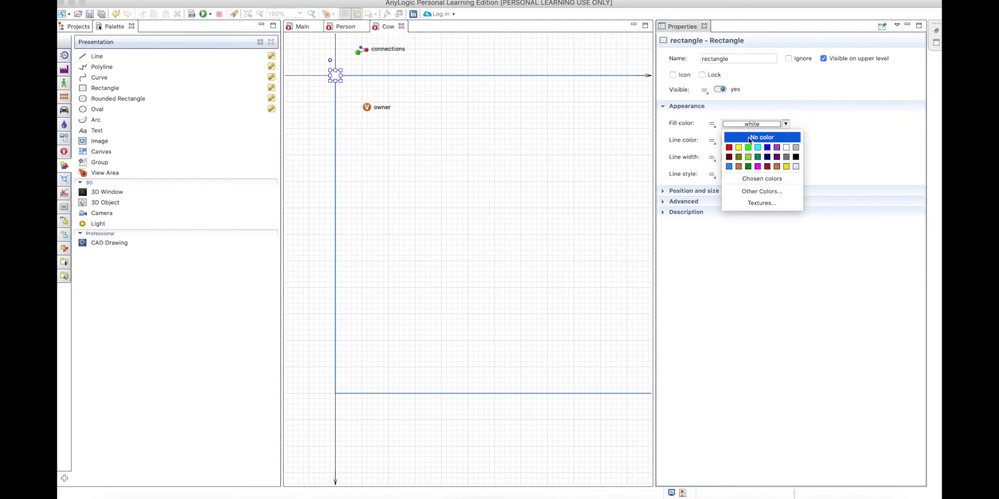
pyautogui.click(748, 135)
pyautogui.click(751, 142)
pyautogui.click(751, 152)
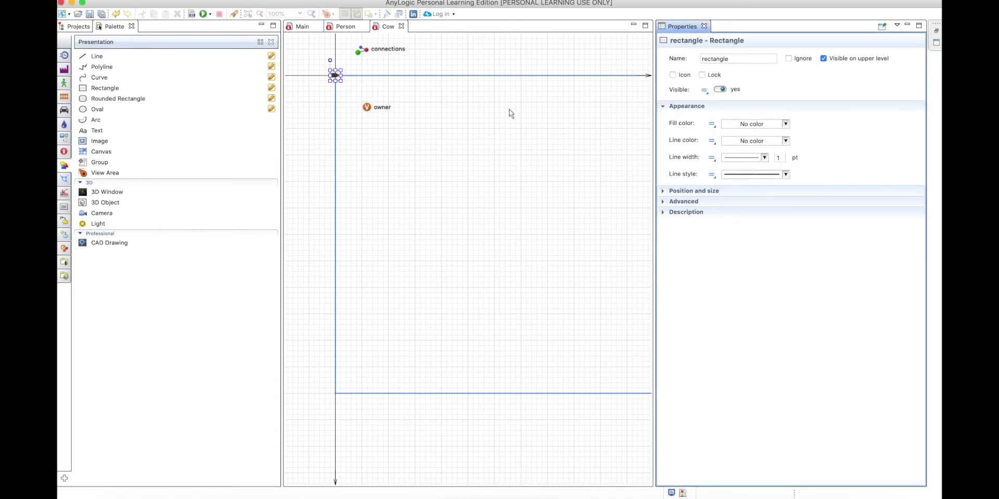
pyautogui.moveTo(330, 76); pyautogui.dragTo(323, 77)
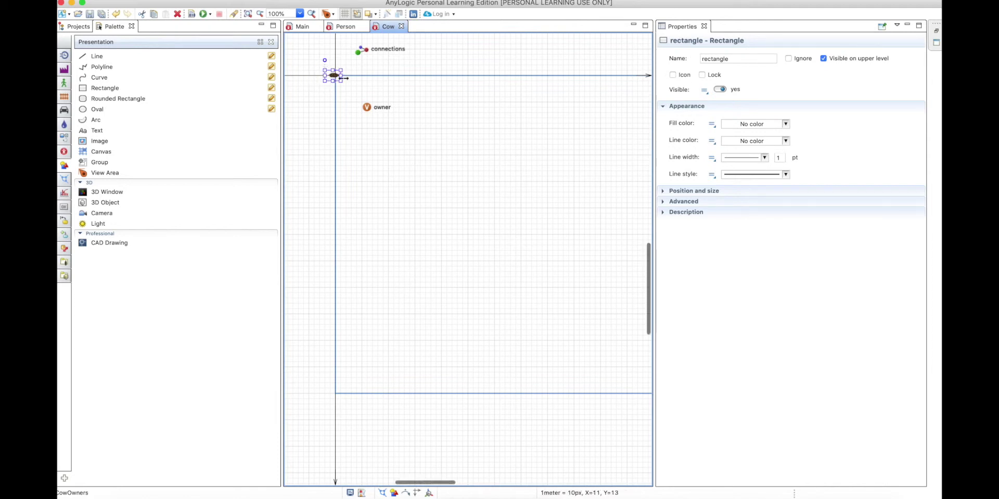
# At 400% zoom, trim the rectangle to about 25 by 11 around the cow, then return to 100%.
pyautogui.click(300, 13)
pyautogui.click(367, 79)
pyautogui.scroll(5, 367, 79)
pyautogui.hscroll(-2, 367, 79)
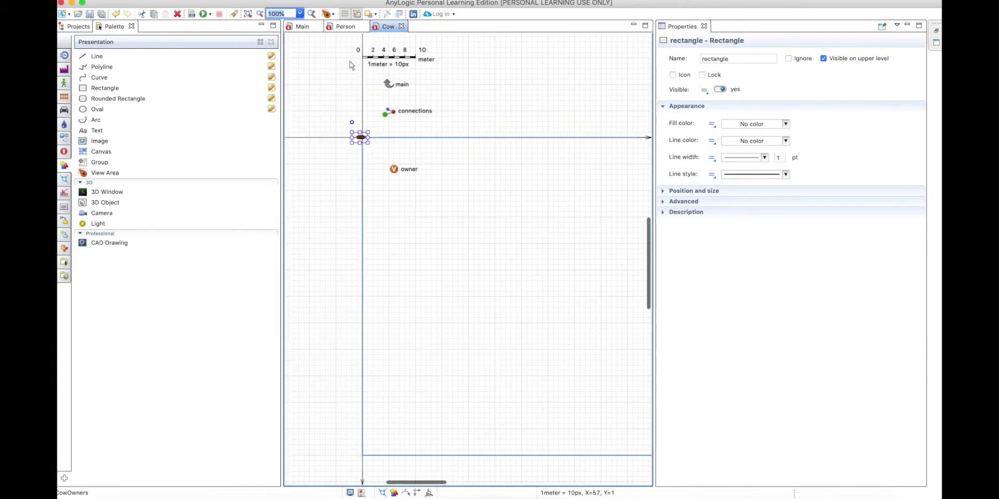
pyautogui.click(300, 14)
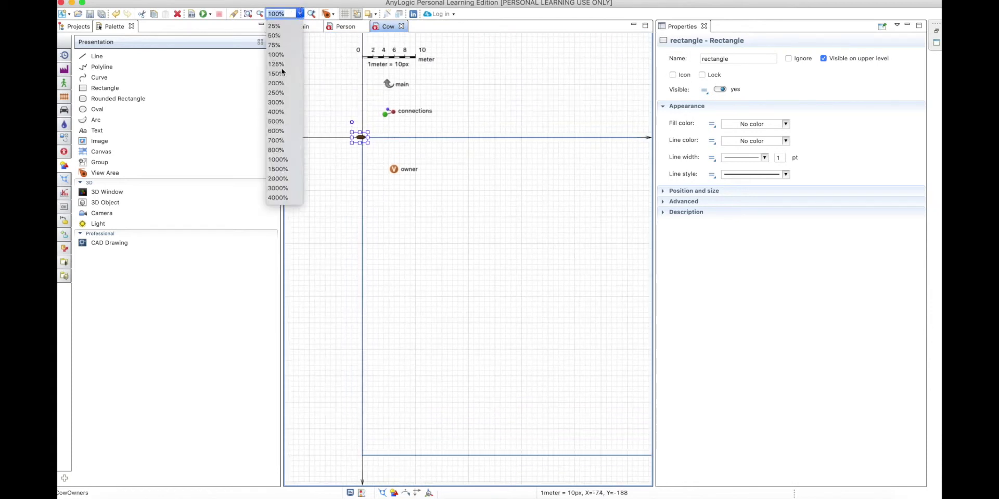
pyautogui.click(280, 112)
pyautogui.hscroll(-5, 373, 164)
pyautogui.scroll(10, 372, 164)
pyautogui.hscroll(-2, 373, 164)
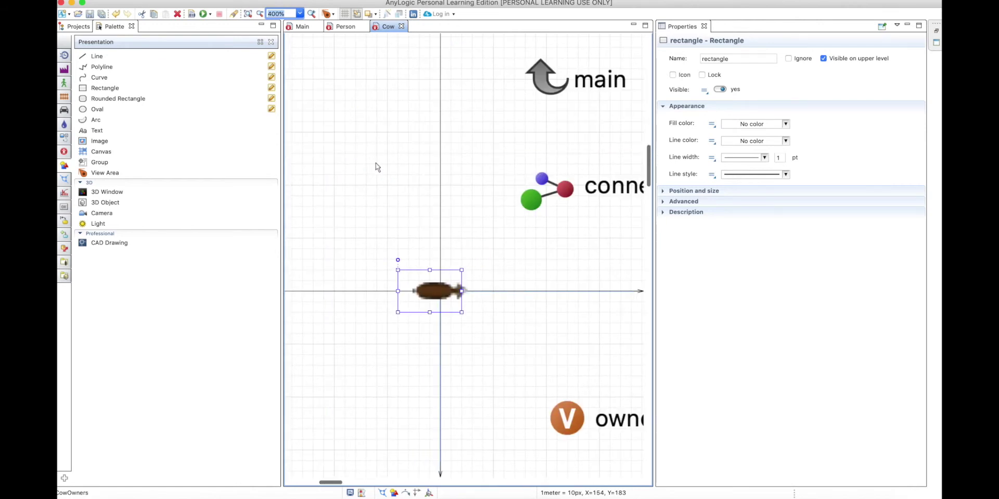
pyautogui.click(401, 290)
pyautogui.moveTo(402, 290); pyautogui.dragTo(435, 281)
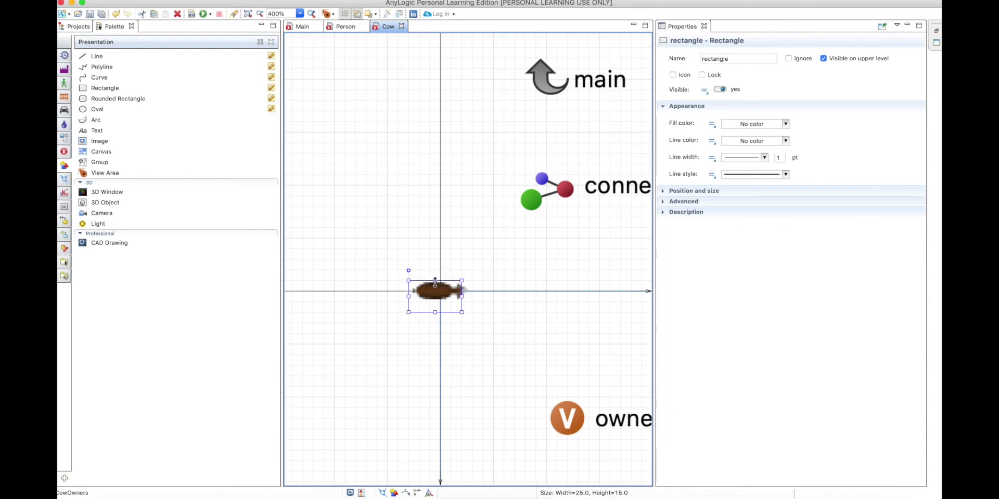
pyautogui.moveTo(435, 313); pyautogui.dragTo(435, 302)
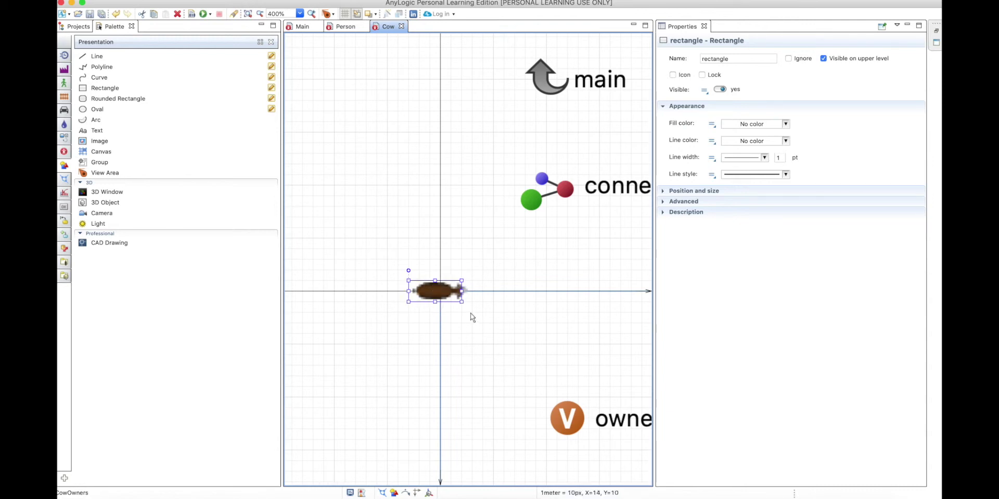
pyautogui.click(300, 14)
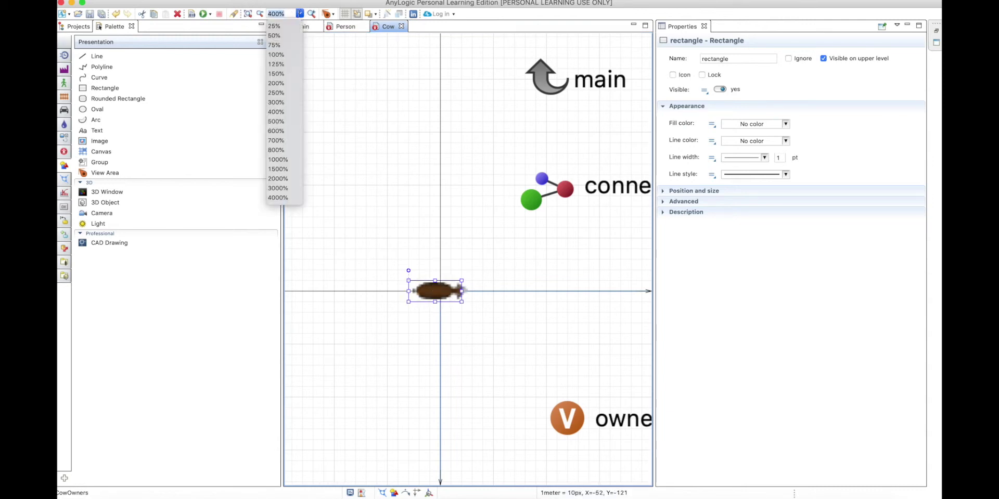
pyautogui.click(277, 57)
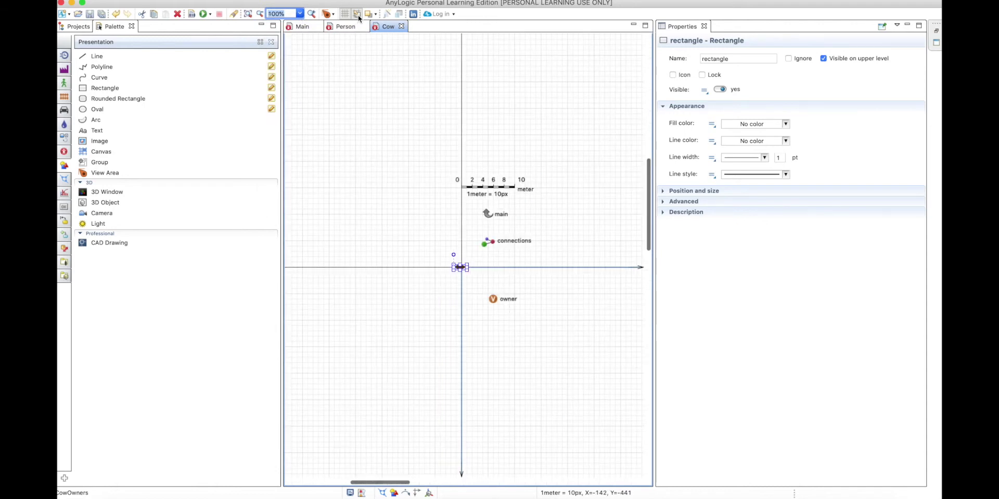
pyautogui.click(460, 268)
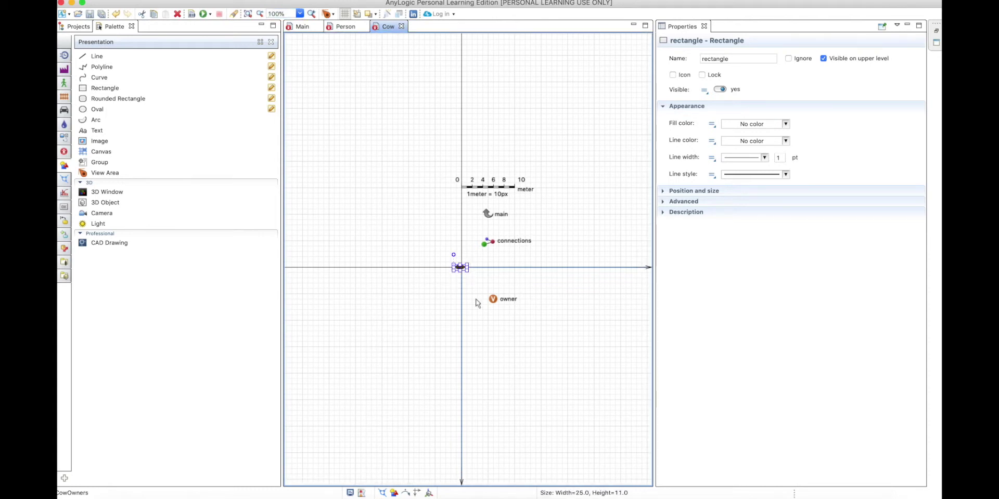
pyautogui.click(460, 268)
pyautogui.click(461, 268)
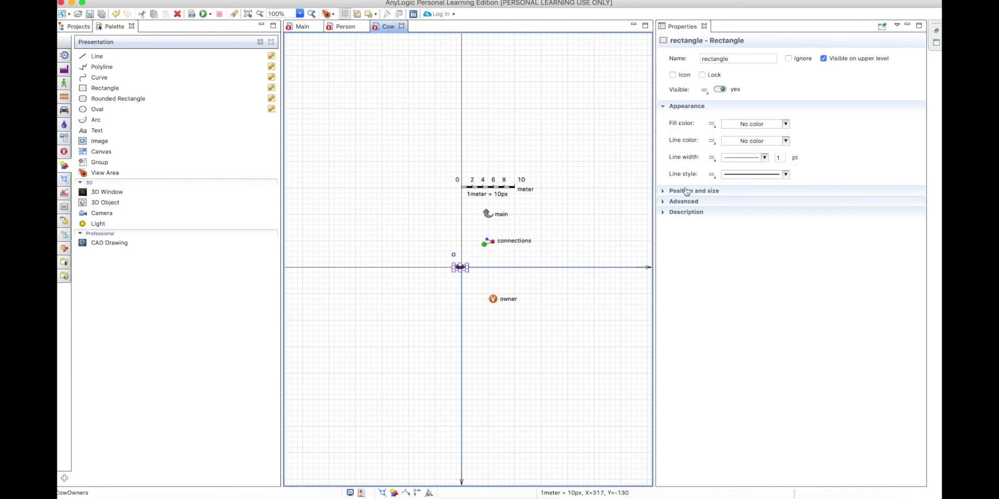
# Set the rectangle's On click action to owner.moveTo(this);.
pyautogui.click(665, 204)
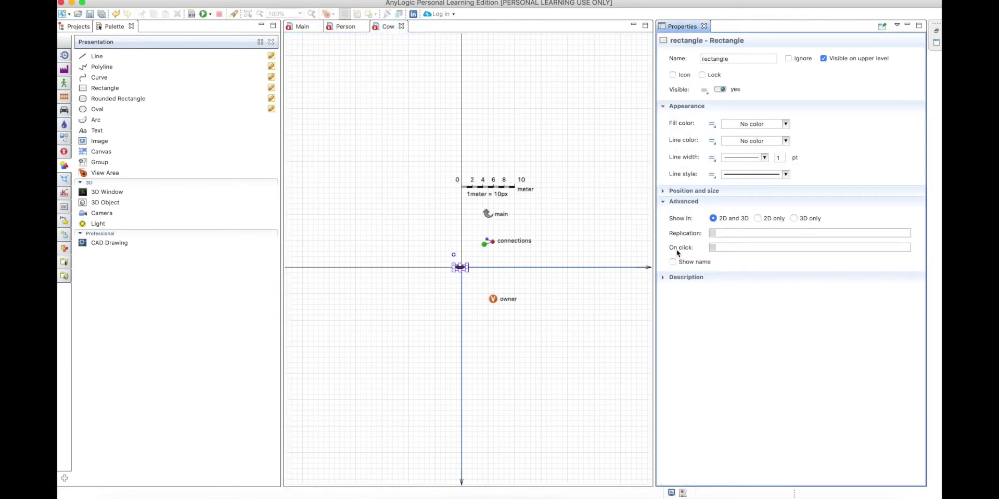
pyautogui.click(728, 249)
pyautogui.write('owner.mov')
pyautogui.press('BackSpace')
pyautogui.press('BackSpace')
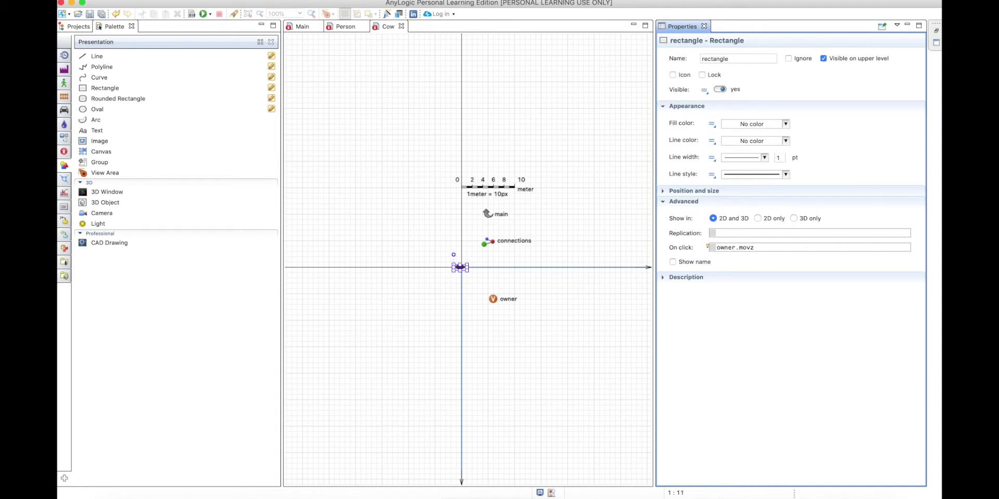
pyautogui.write('eTo')
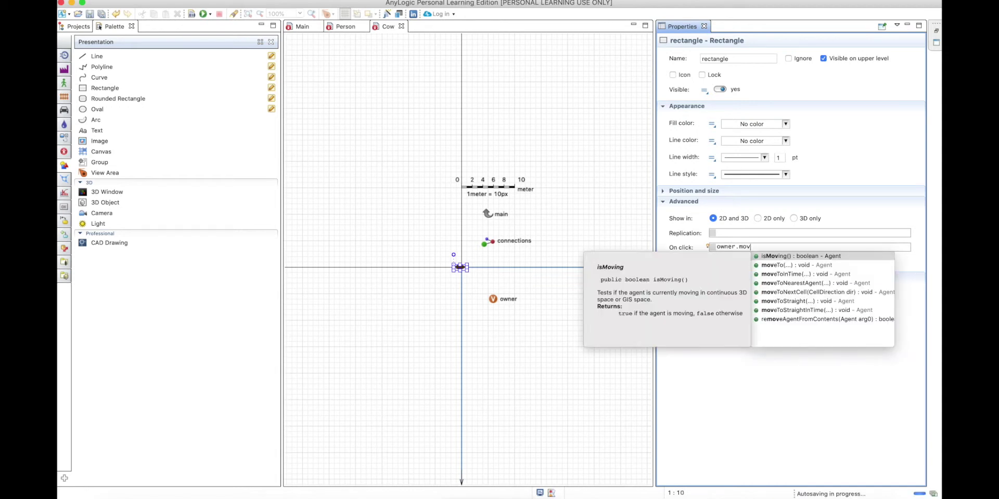
pyautogui.hotkey('ctrl', 'space')
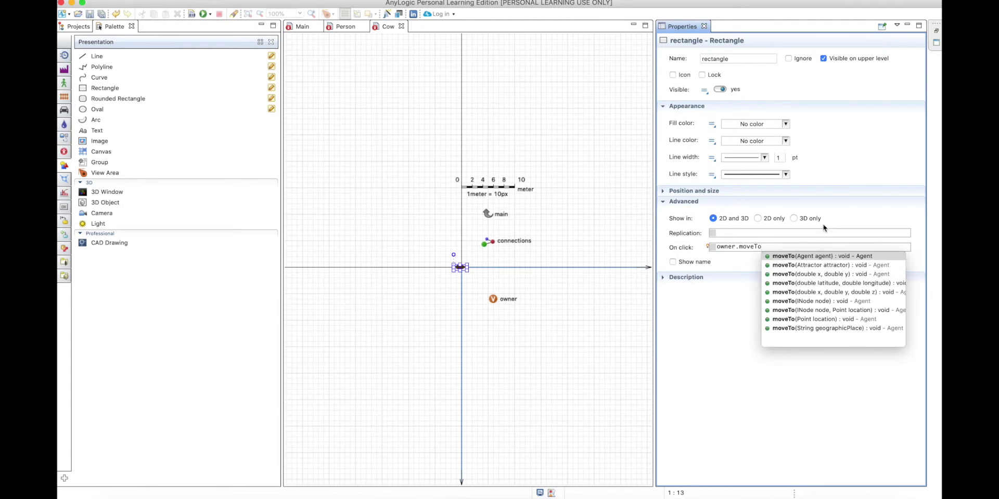
pyautogui.press('Return')
pyautogui.doubleClick(775, 246)
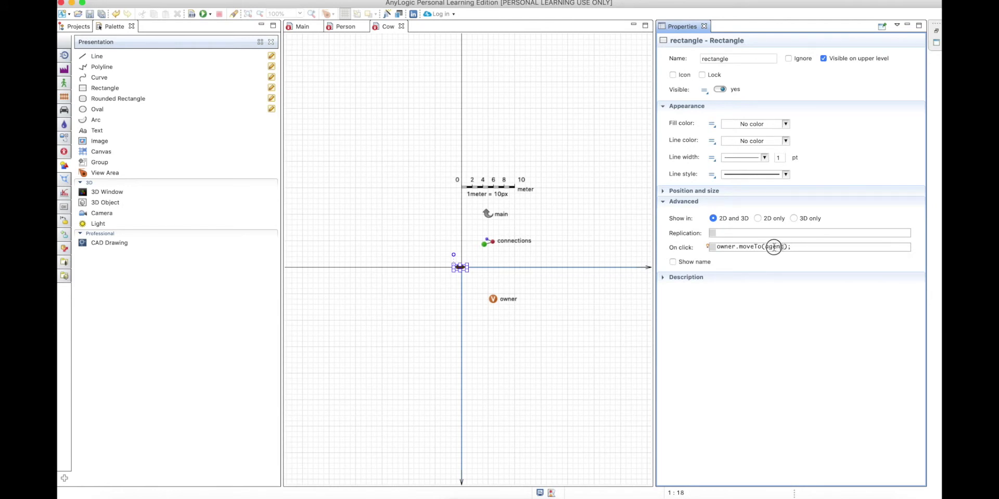
pyautogui.press('BackSpace')
pyautogui.write('this')
pyautogui.click(811, 249)
# Run the model, jump to the reported syntax error, and add the missing semicolon in Main's startup code.
pyautogui.click(203, 16)
pyautogui.click(203, 16)
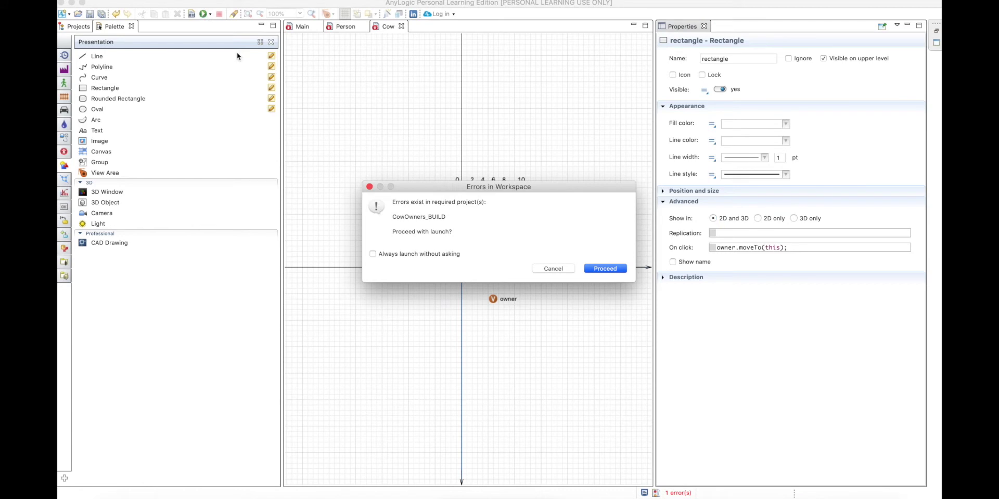
pyautogui.click(560, 269)
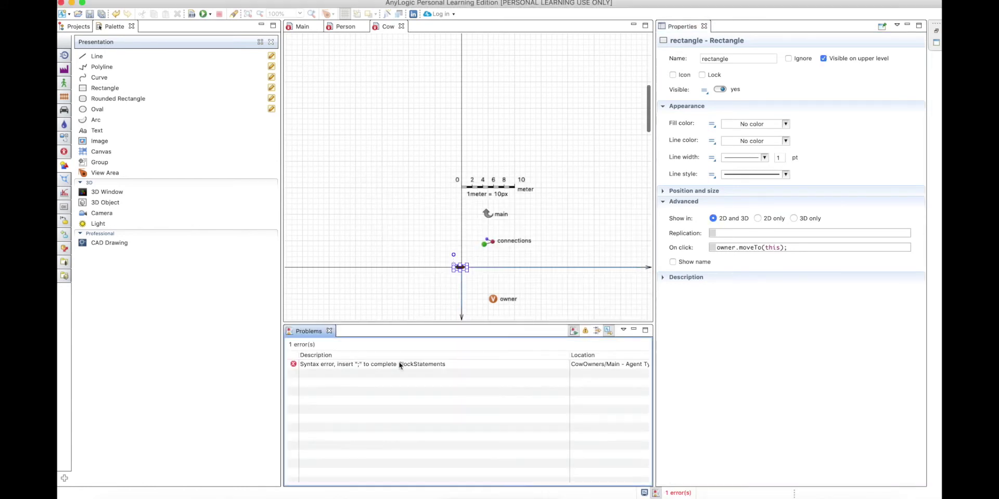
pyautogui.doubleClick(401, 363)
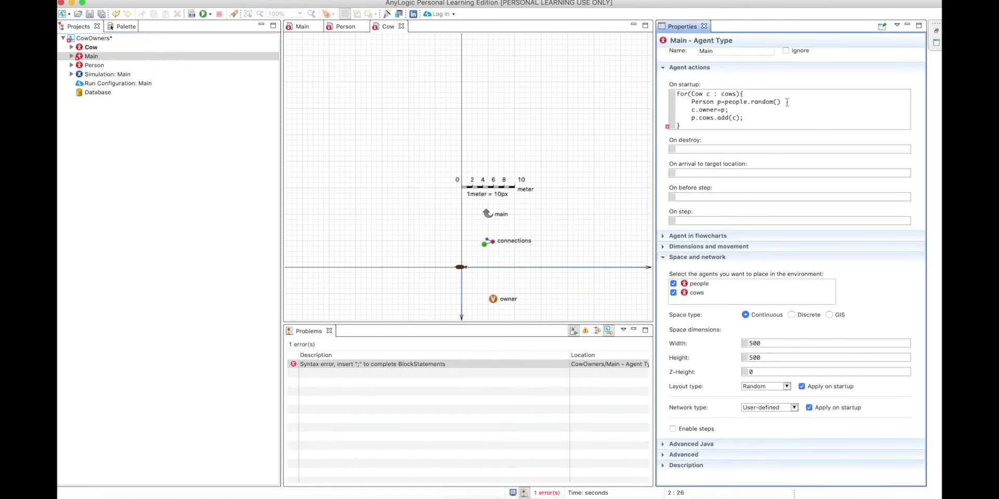
pyautogui.click(204, 15)
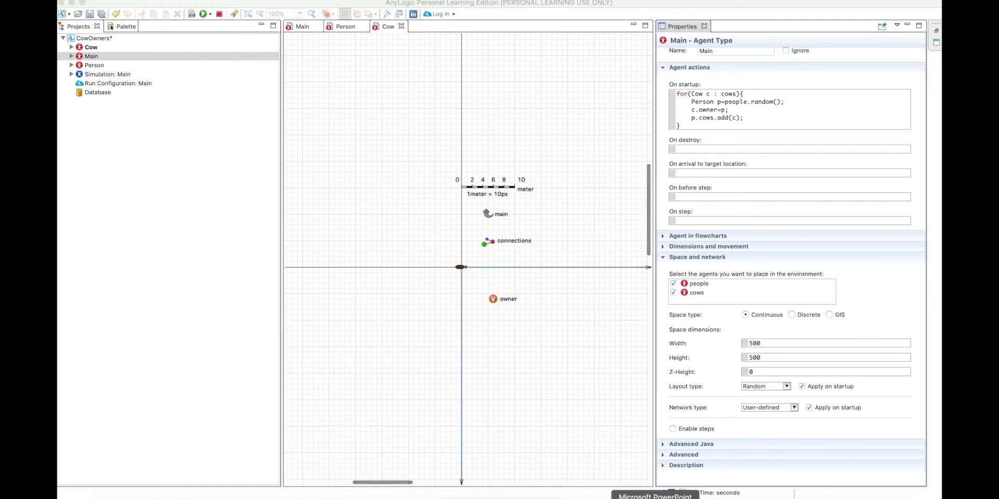
pyautogui.click(79, 425)
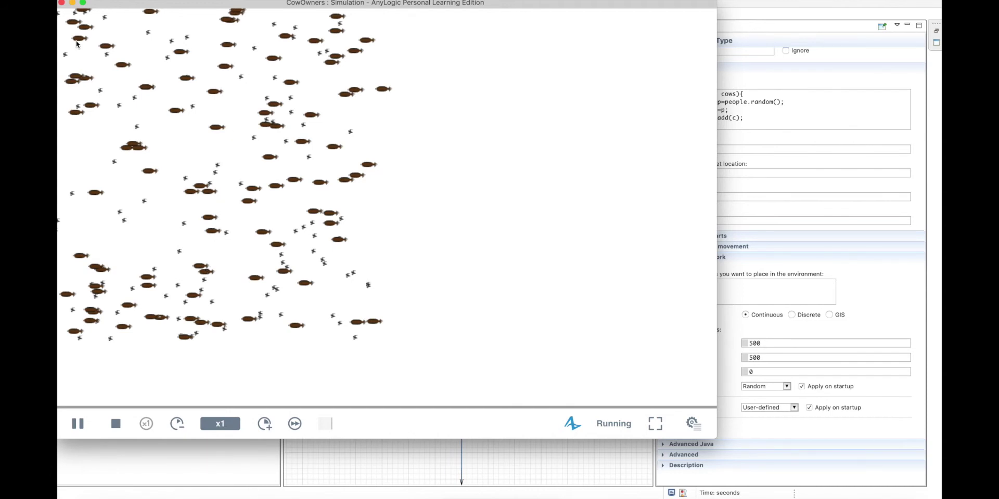
pyautogui.click(61, 3)
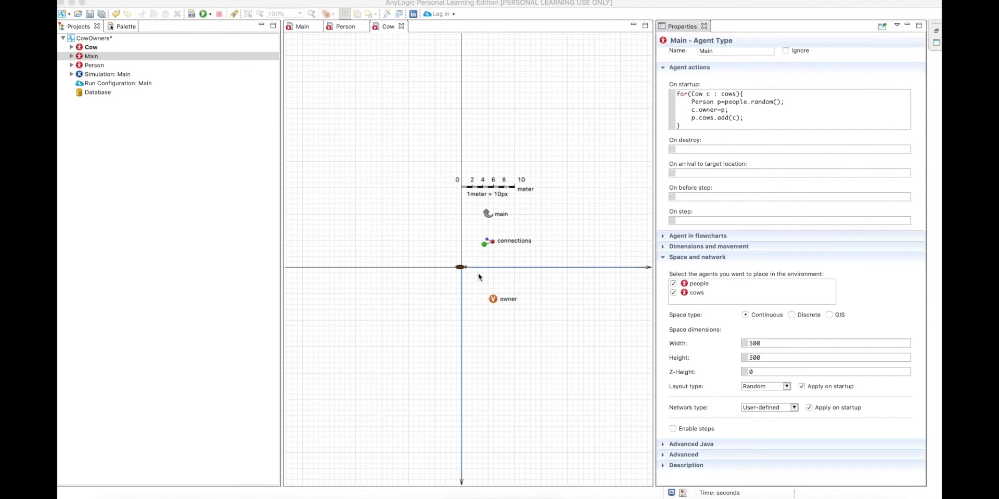
# Inspect the Cow's owner variable and the Person agent's cows collection.
pyautogui.click(544, 412)
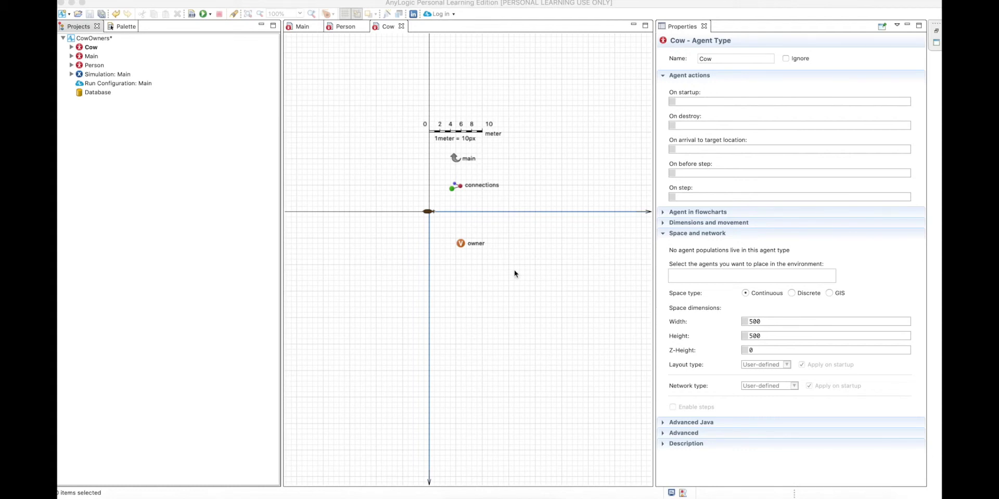
pyautogui.click(461, 245)
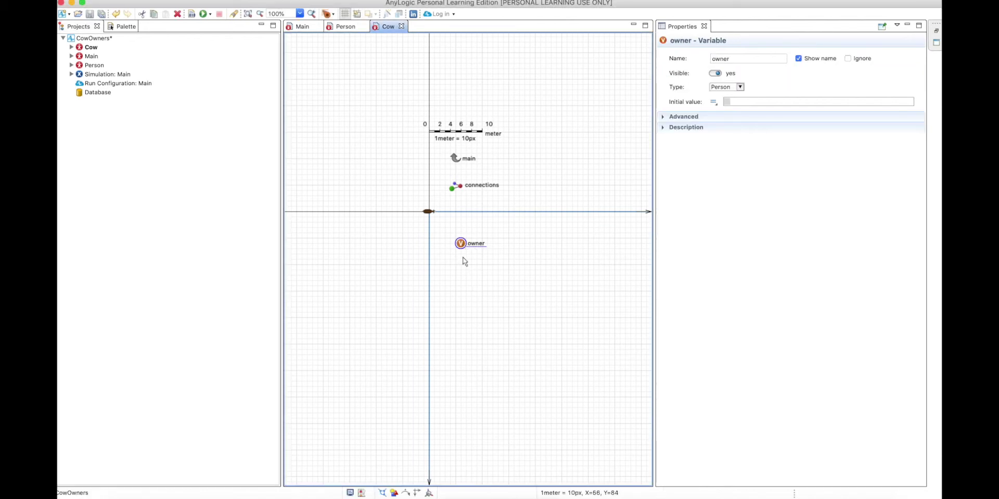
pyautogui.click(340, 30)
pyautogui.click(328, 78)
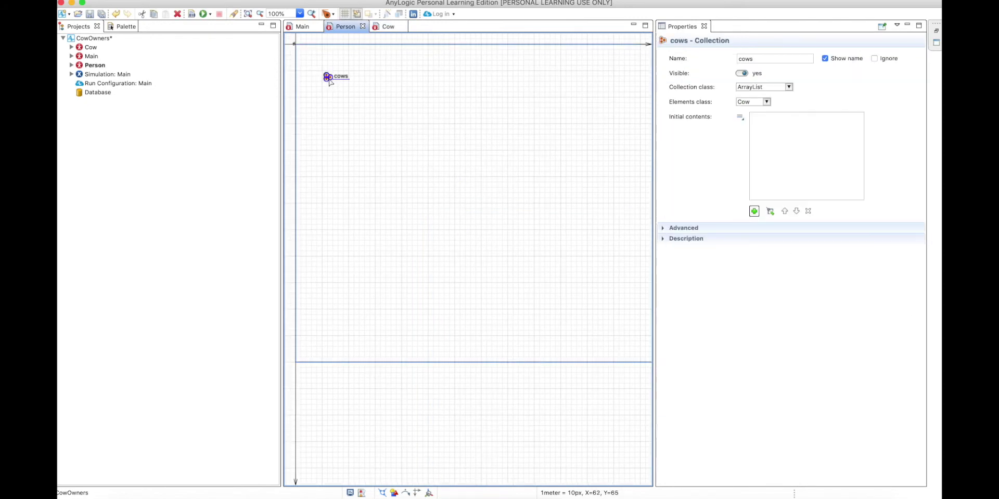
pyautogui.scroll(2, 370, 161)
pyautogui.hscroll(-2, 370, 159)
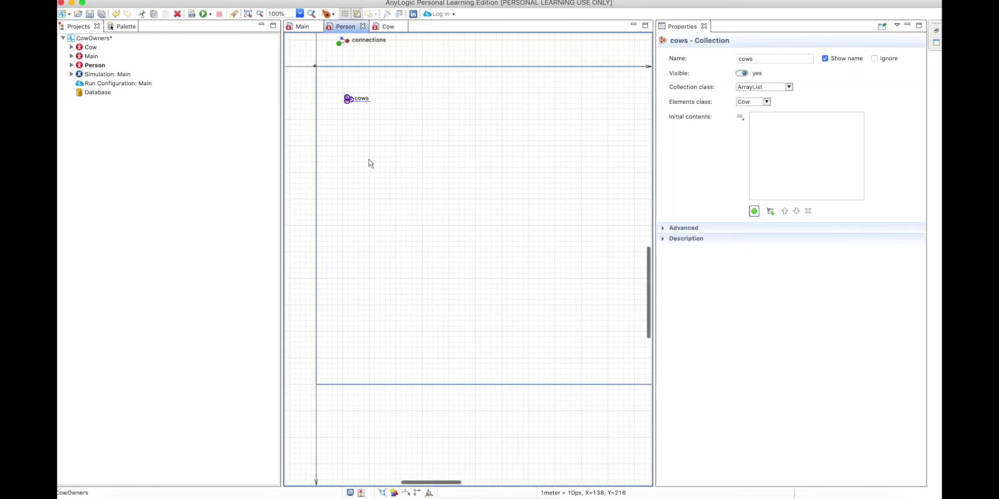
# Return to the Cow diagram and select the cow's clickable rectangle.
pyautogui.click(389, 26)
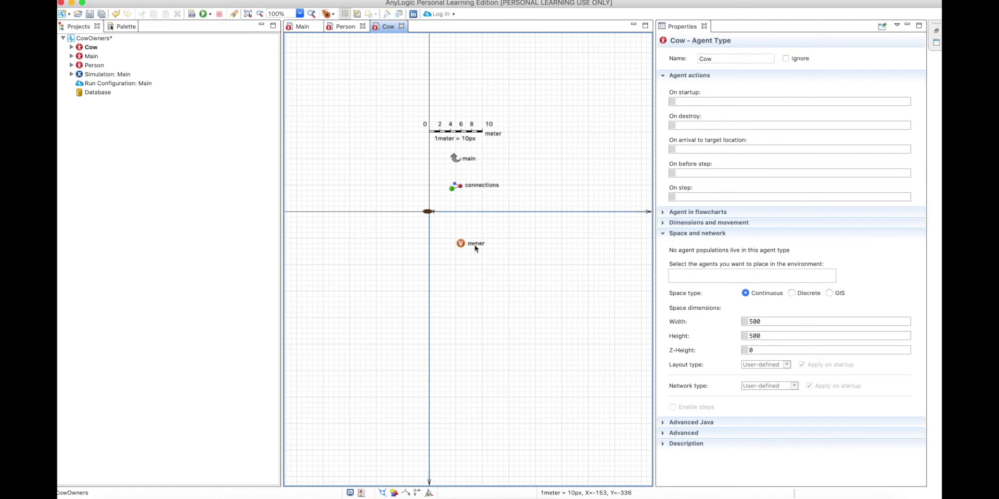
pyautogui.hotkey('ctrl', 'pageup')
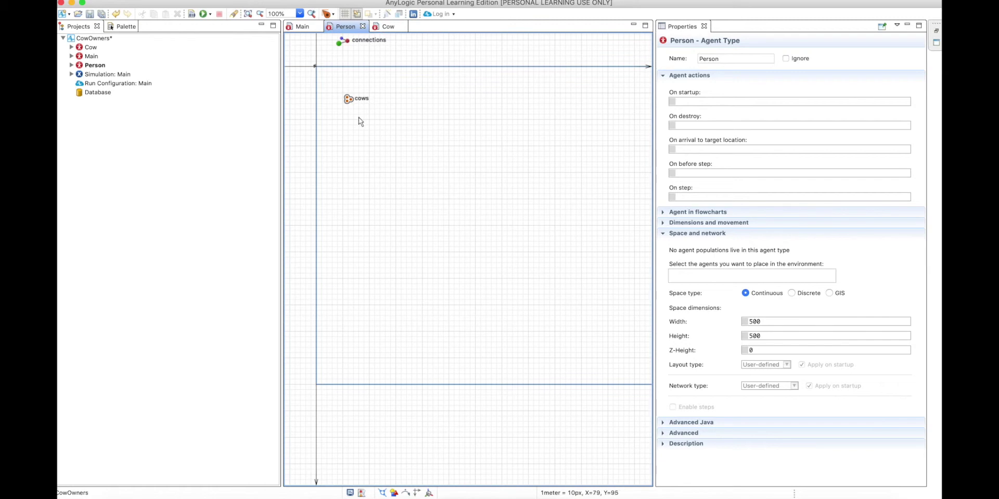
pyautogui.click(387, 27)
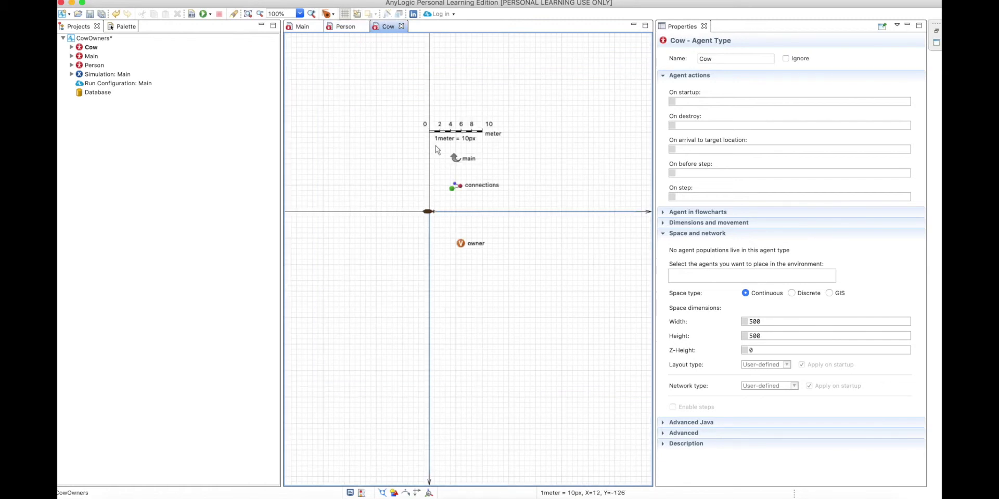
pyautogui.click(427, 212)
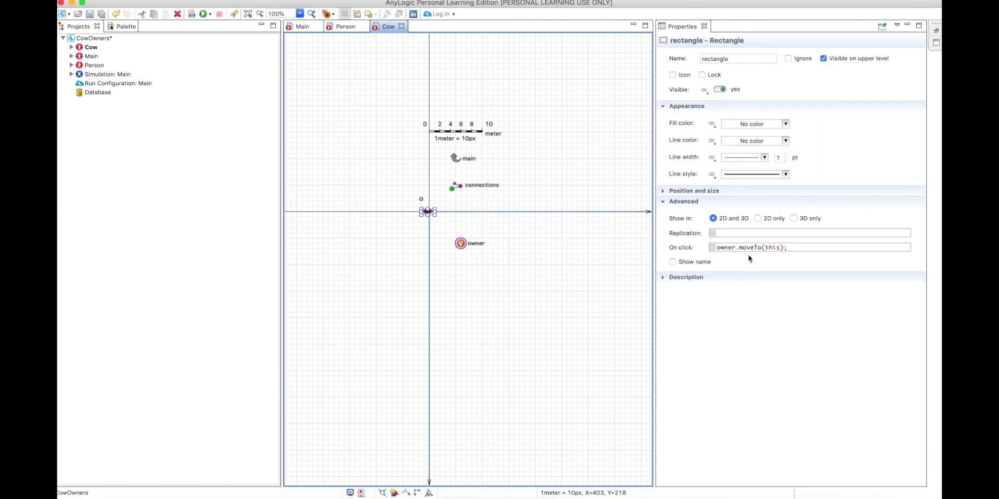
# Comment out the moveTo line and add Person p=main.people.random(); below it.
pyautogui.click(716, 247)
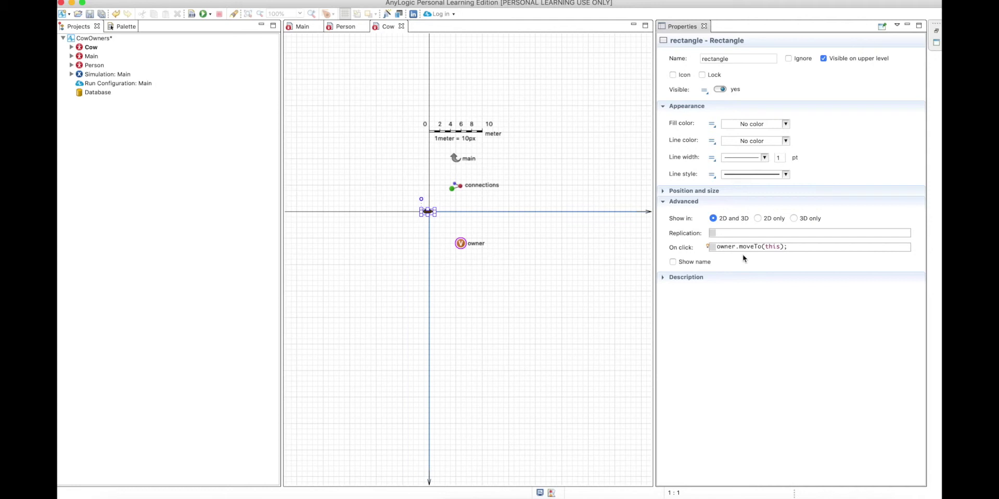
pyautogui.write('//')
pyautogui.click(825, 249)
pyautogui.press('Return')
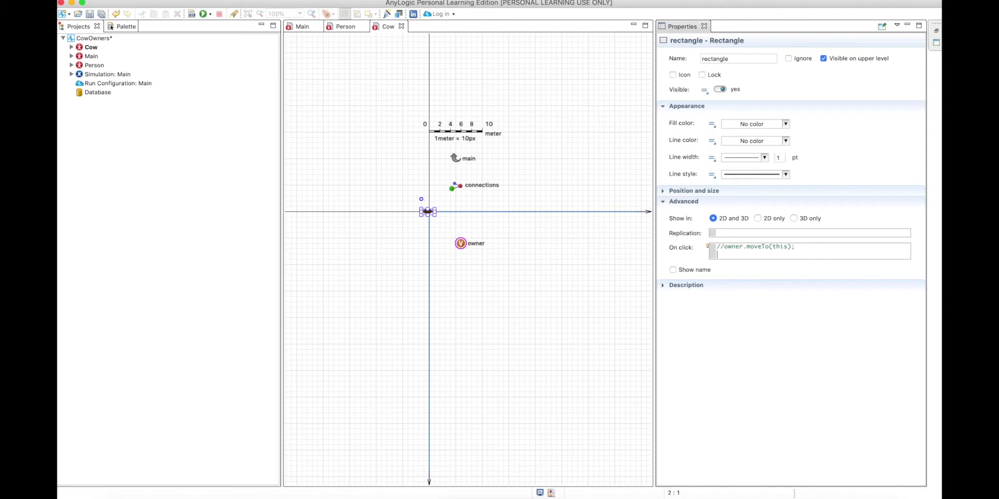
pyautogui.write('owner=main')
pyautogui.press('BackSpace')
pyautogui.press('BackSpace')
pyautogui.press('BackSpace')
pyautogui.press('BackSpace')
pyautogui.press('BackSpace')
pyautogui.write('main')
pyautogui.click(743, 254)
pyautogui.write('p=')
pyautogui.hotkey('ctrl', 'space')
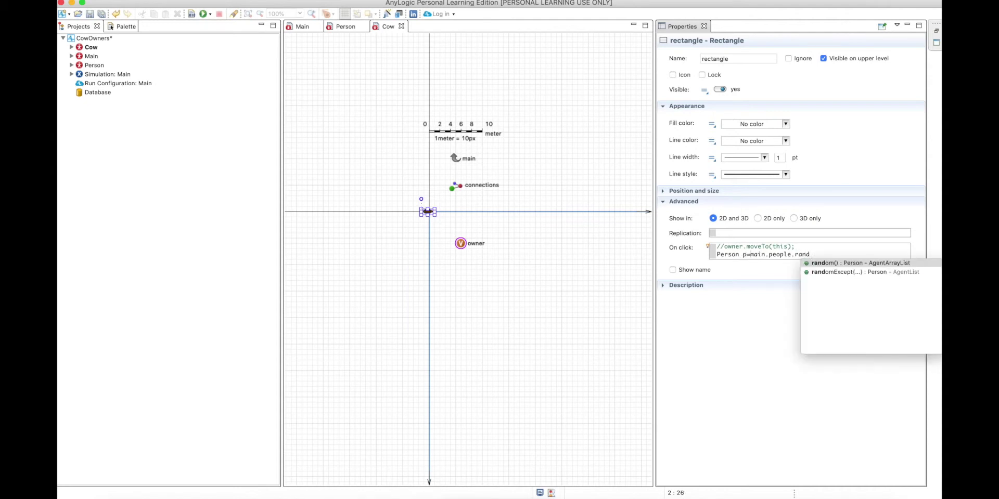
pyautogui.press('Return')
pyautogui.press('Return')
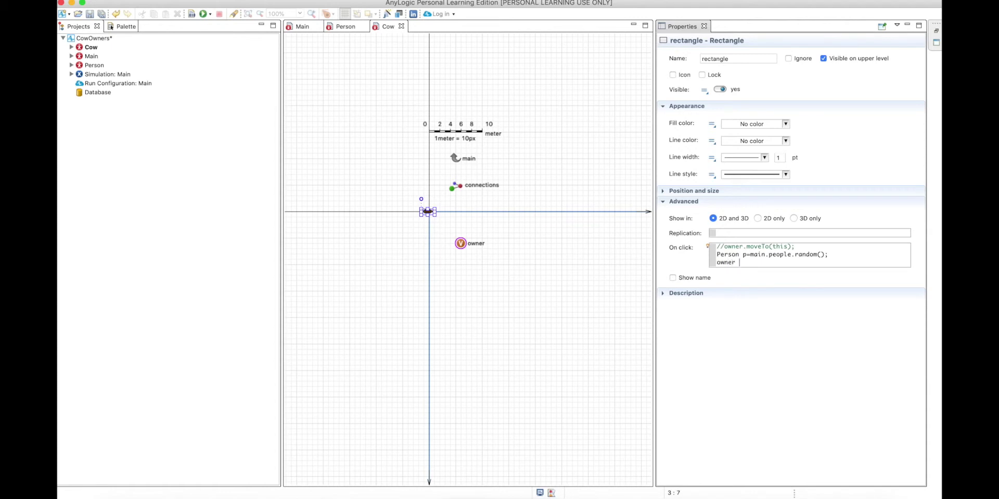
# Add owner=p; preceded by owner.cows.remove(this); in the On click code.
pyautogui.write('r=p;')
pyautogui.click(833, 257)
pyautogui.press('Return')
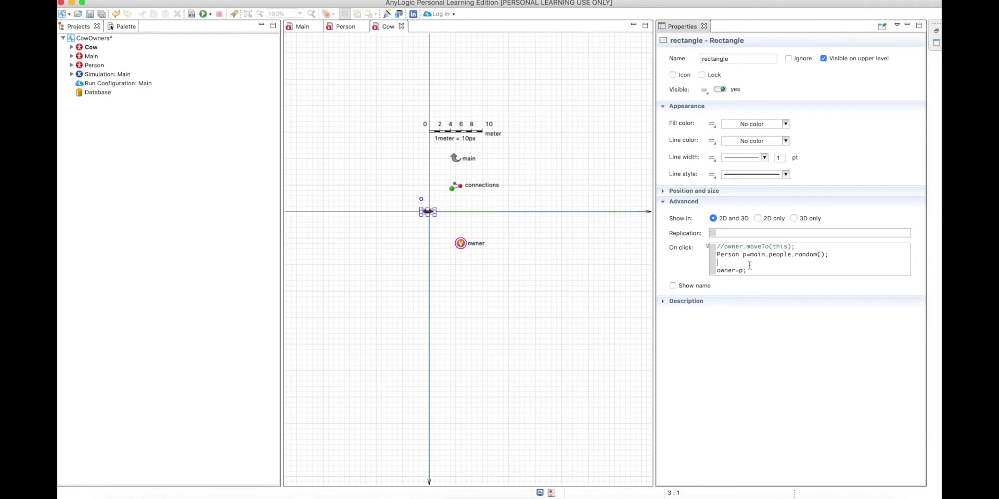
pyautogui.write('wner.cows.')
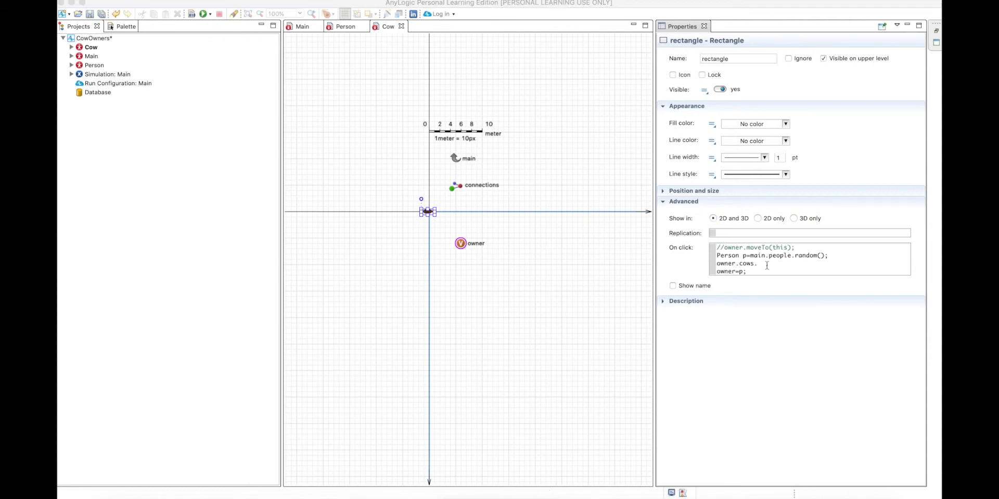
pyautogui.write('remove')
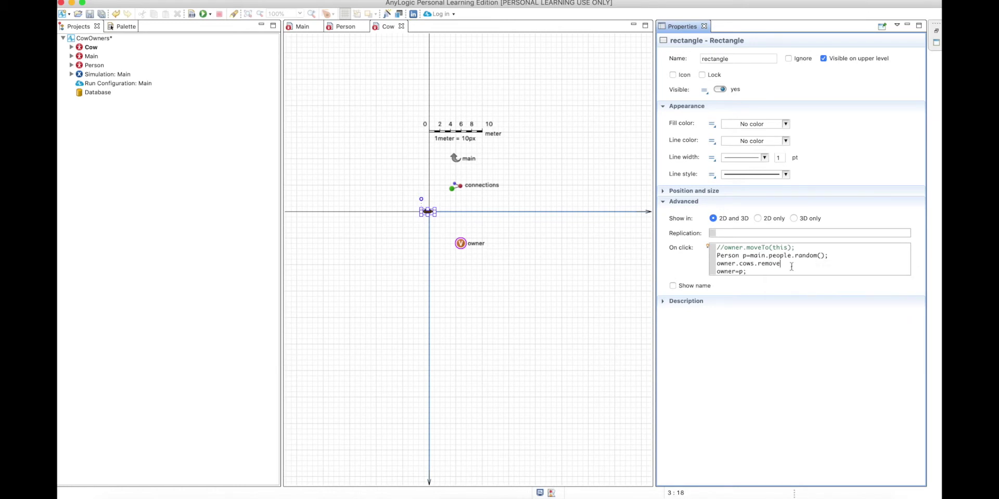
pyautogui.doubleClick(813, 281)
pyautogui.write('this);')
pyautogui.press('Return')
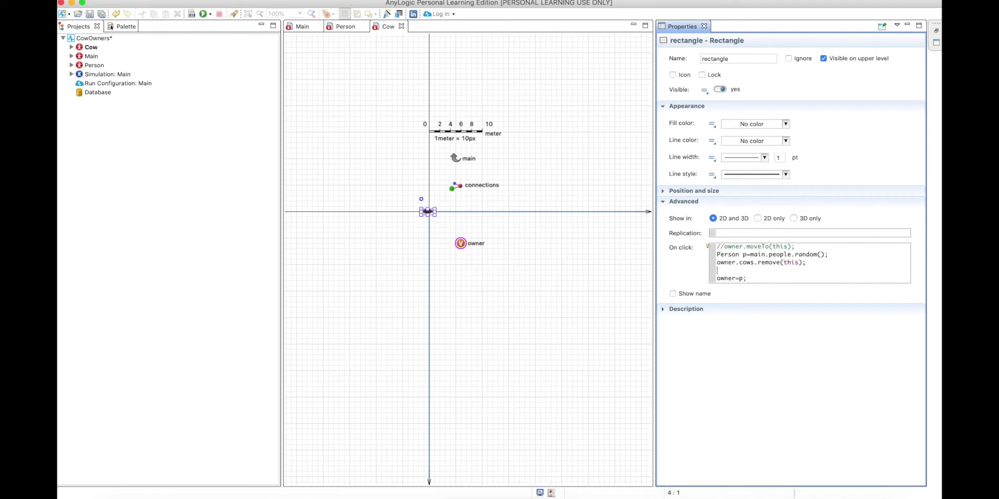
pyautogui.press('BackSpace')
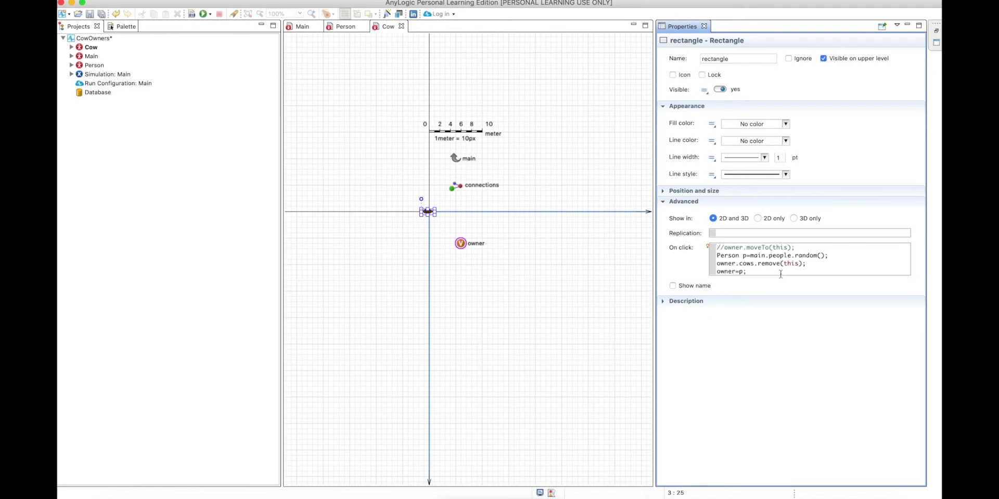
# Add owner.cows.add(this); after the owner=p; line.
pyautogui.write('owner.cows.add(this);')
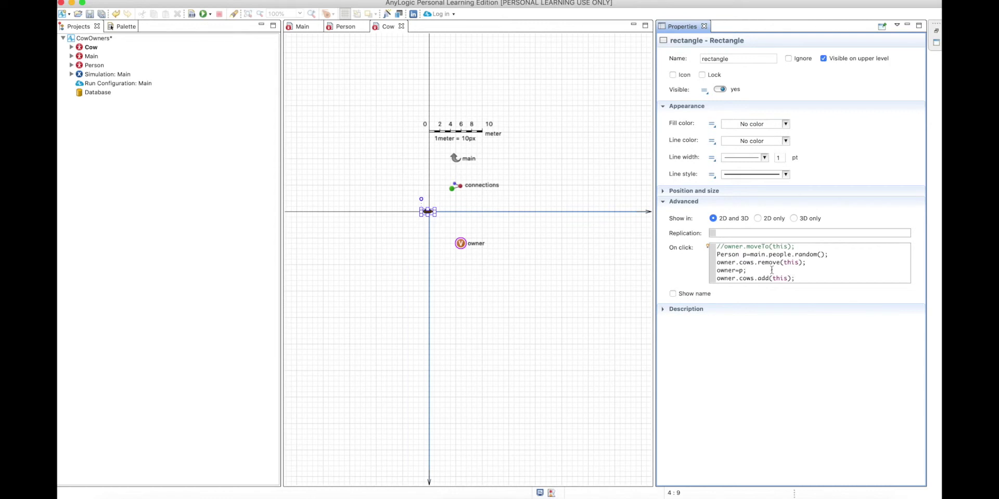
pyautogui.tripleClick(757, 278)
pyautogui.press('BackSpace')
pyautogui.press('super+z')
# Uncomment the first owner.moveTo(this); line and duplicate it as the last line.
pyautogui.moveTo(795, 246); pyautogui.dragTo(723, 247)
pyautogui.click(723, 248)
pyautogui.press('BackSpace')
pyautogui.press('BackSpace')
pyautogui.click(709, 251)
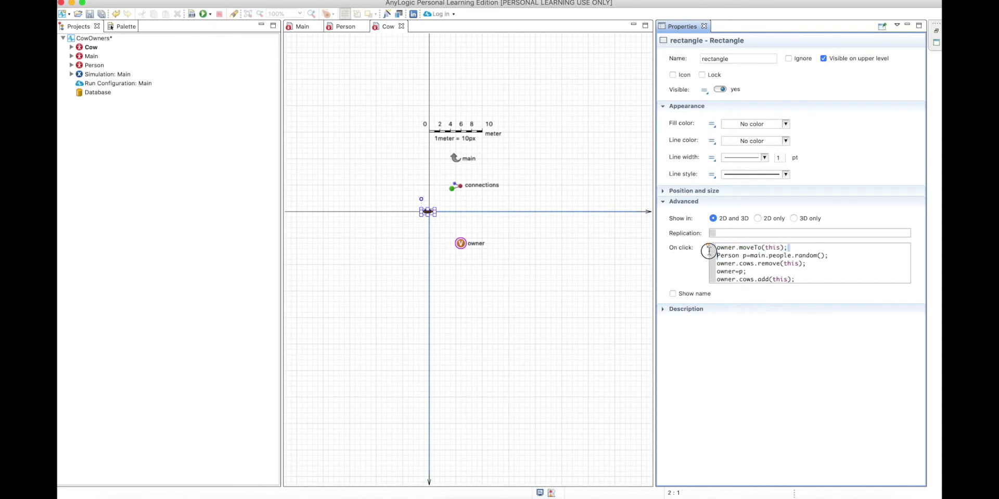
pyautogui.press('super+c')
pyautogui.click(815, 279)
pyautogui.press('Return')
pyautogui.press('super+v')
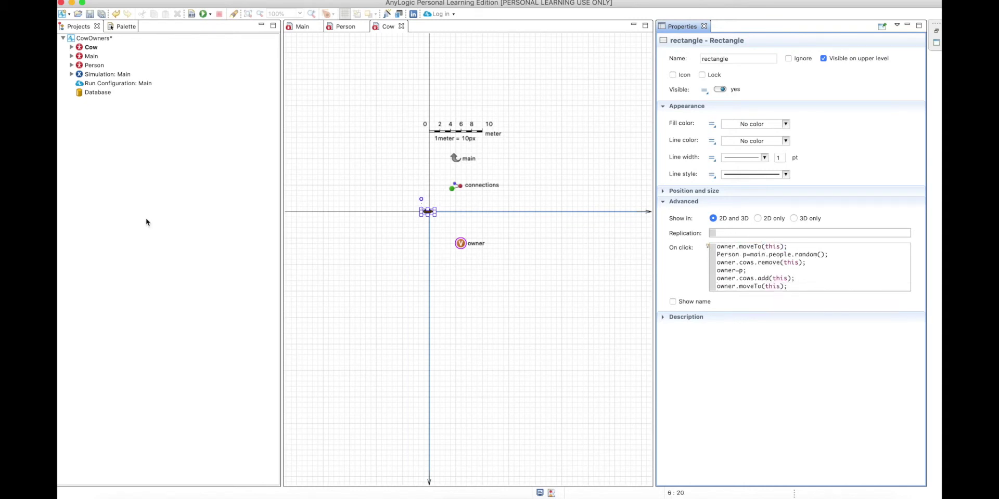
# Run the CowOwners simulation to test the new click behaviour, then close it.
pyautogui.click(203, 15)
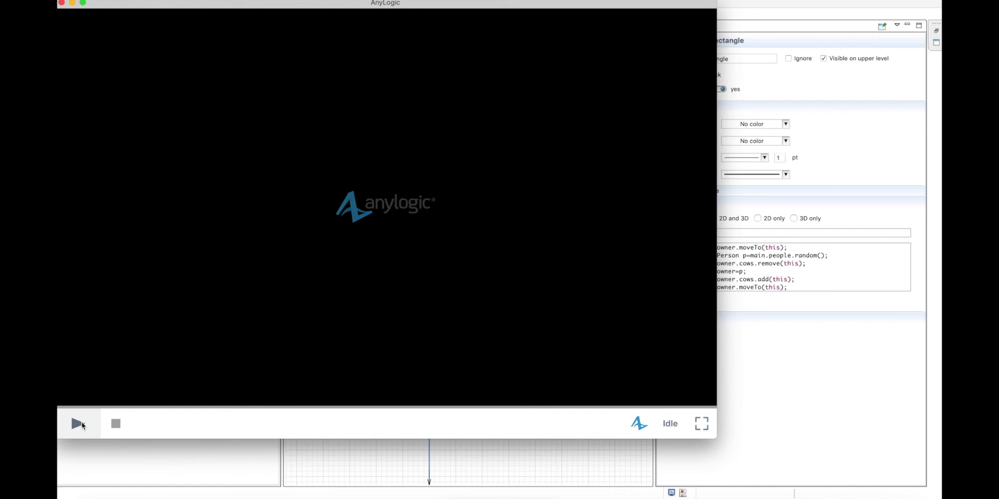
pyautogui.click(80, 424)
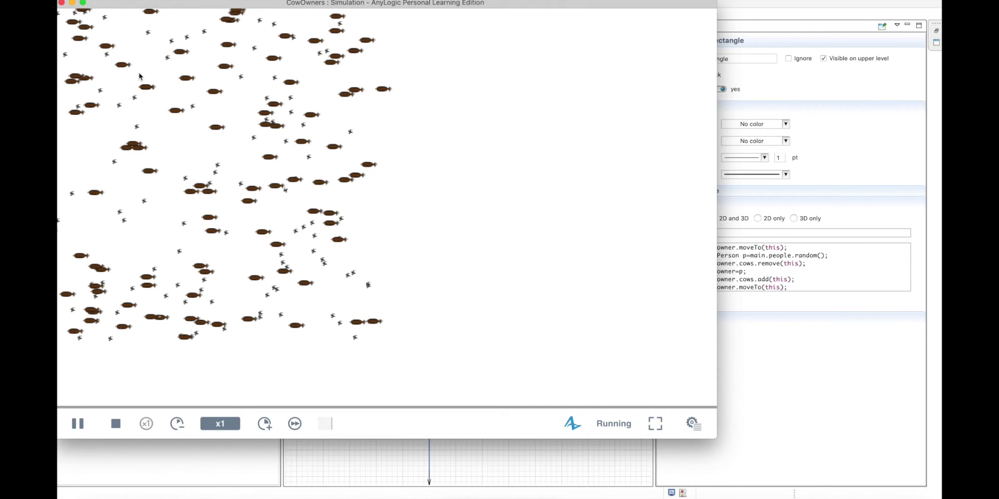
pyautogui.click(62, 3)
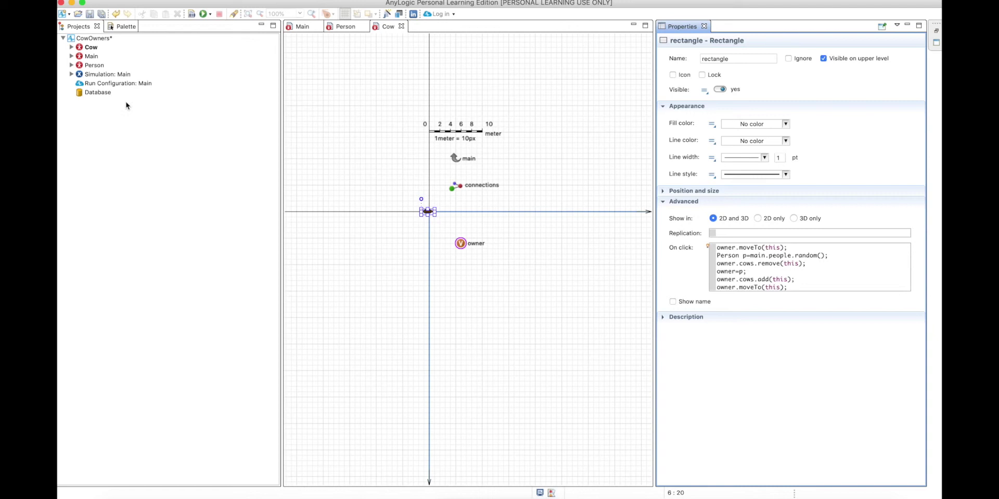
# Add a Link to agents element named personLink to the Cow diagram.
pyautogui.click(124, 27)
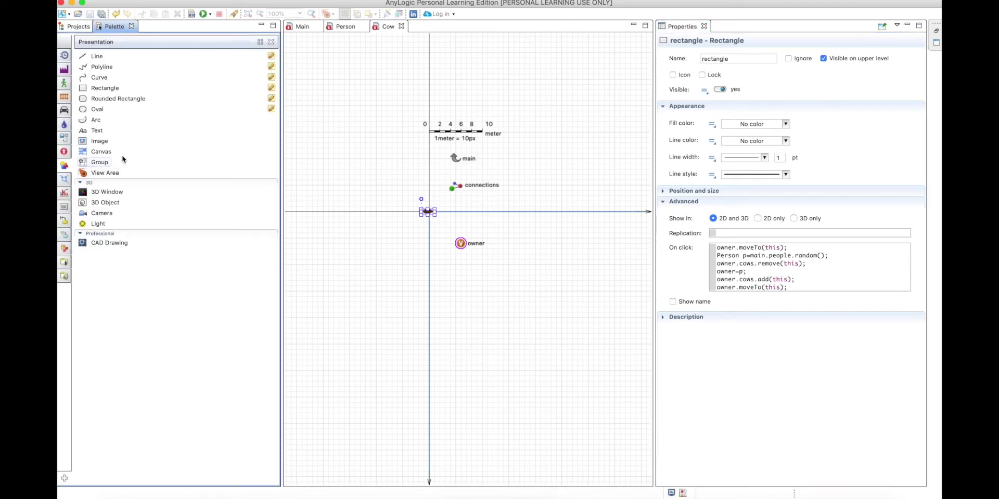
pyautogui.click(64, 152)
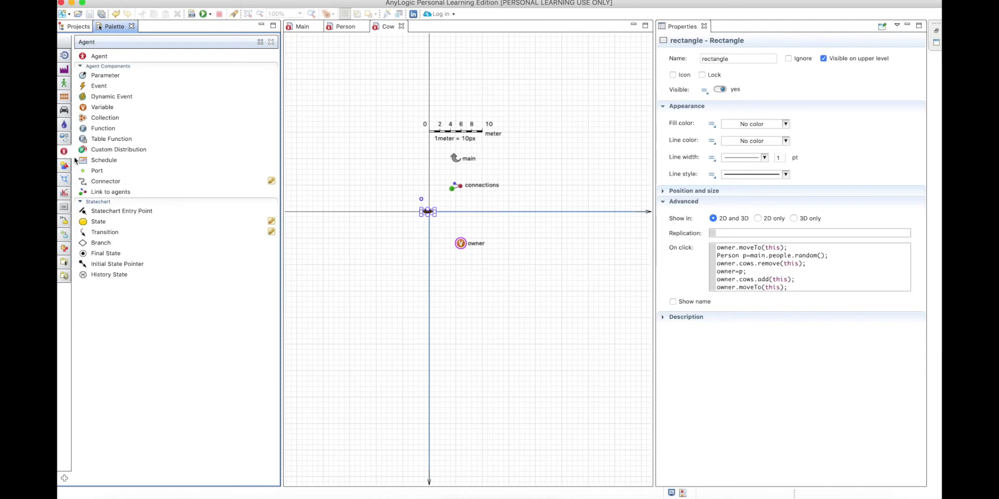
pyautogui.moveTo(107, 195); pyautogui.dragTo(523, 182)
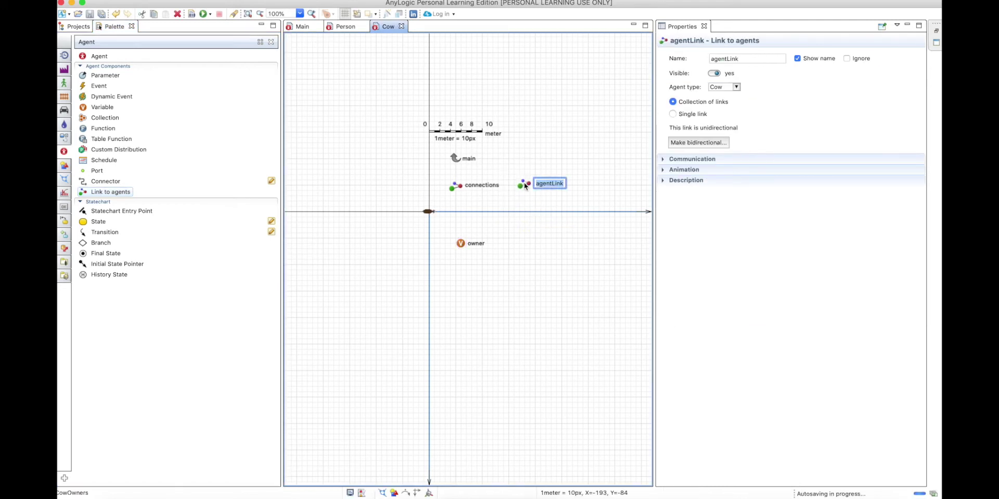
pyautogui.write('personLink')
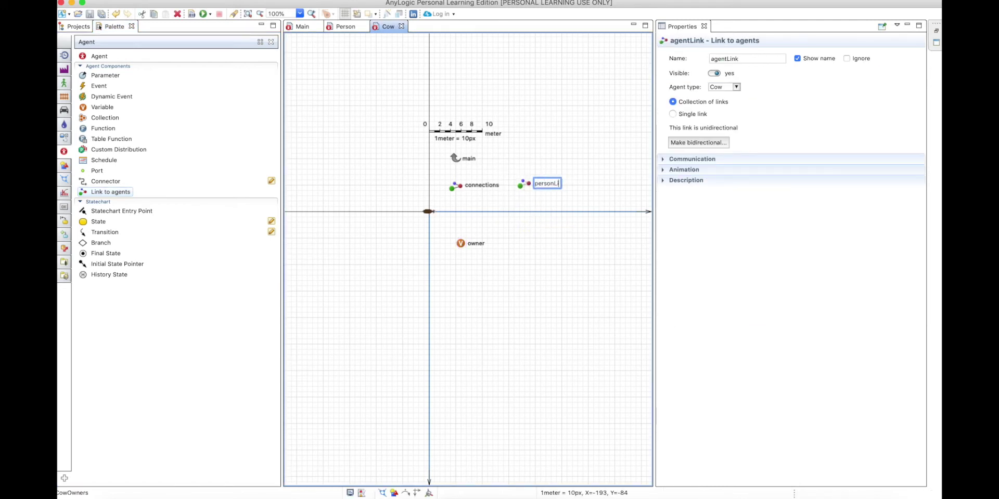
pyautogui.press('Return')
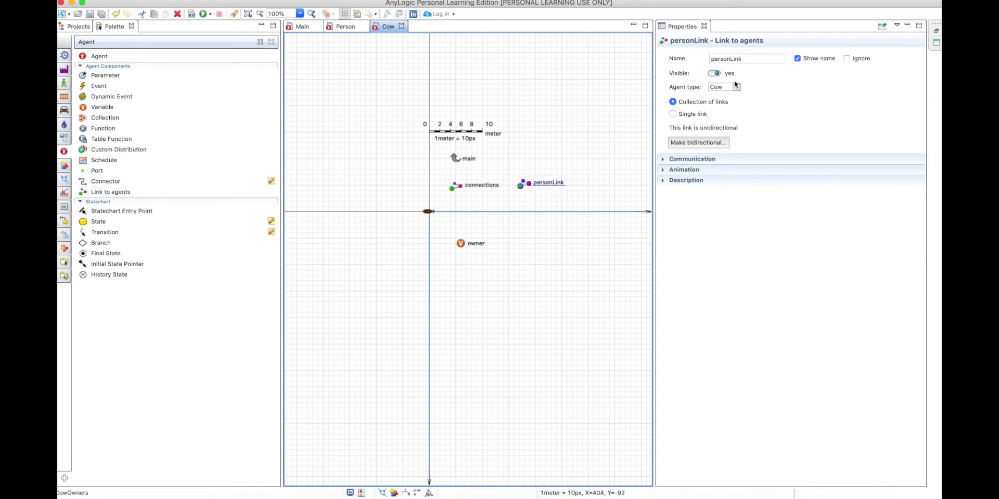
pyautogui.click(687, 89)
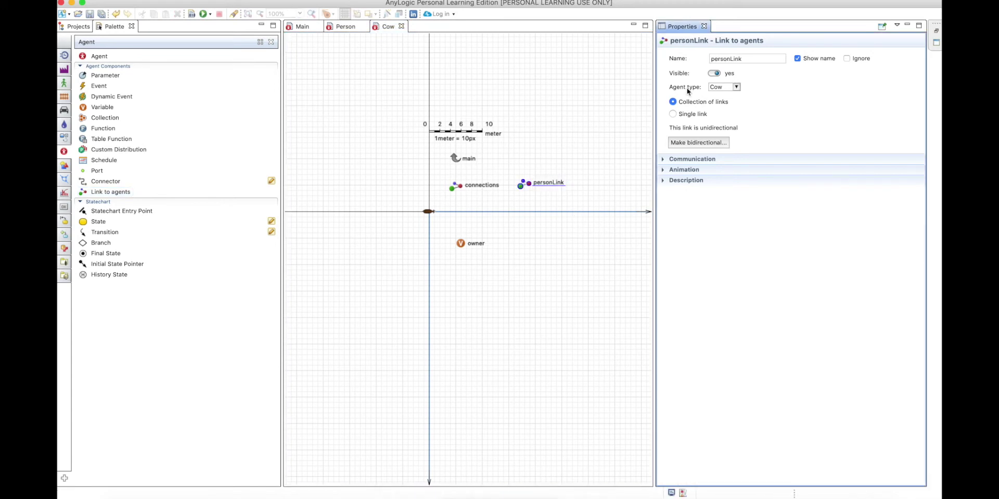
# Make personLink a single link to Person agents and begin making it bidirectional.
pyautogui.click(736, 87)
pyautogui.click(724, 119)
pyautogui.click(674, 114)
pyautogui.click(342, 27)
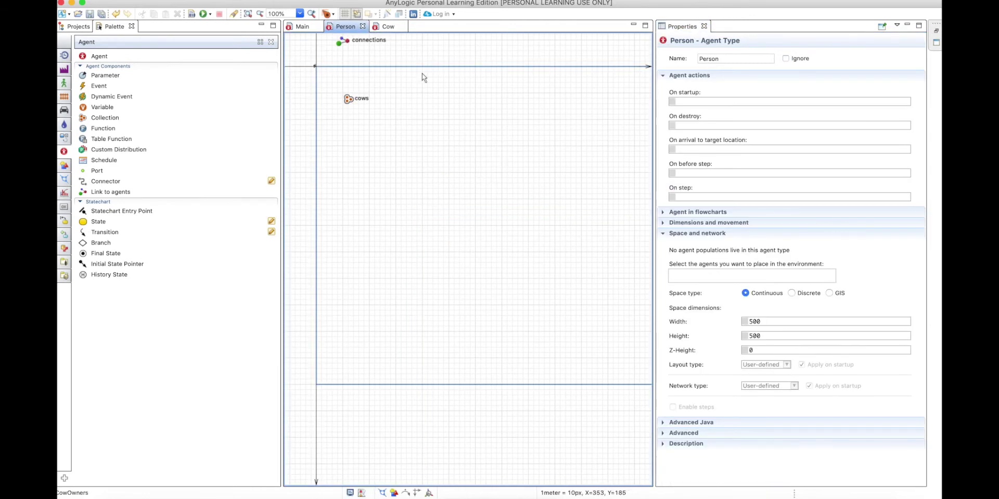
pyautogui.scroll(3, 413, 75)
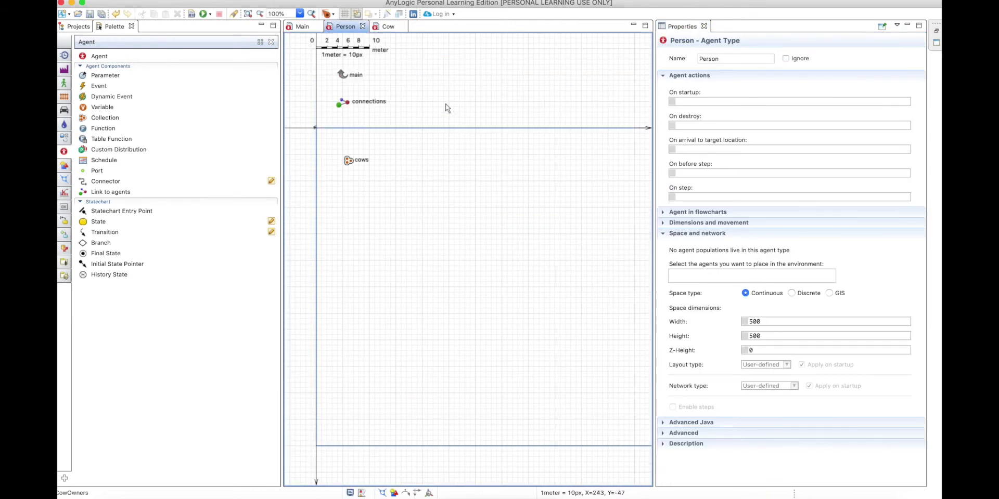
pyautogui.click(389, 27)
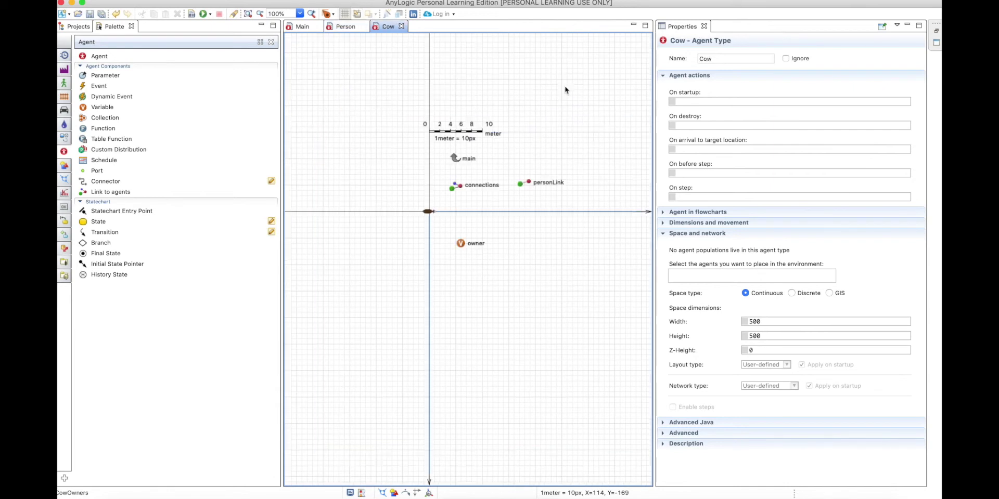
pyautogui.click(532, 184)
pyautogui.click(708, 142)
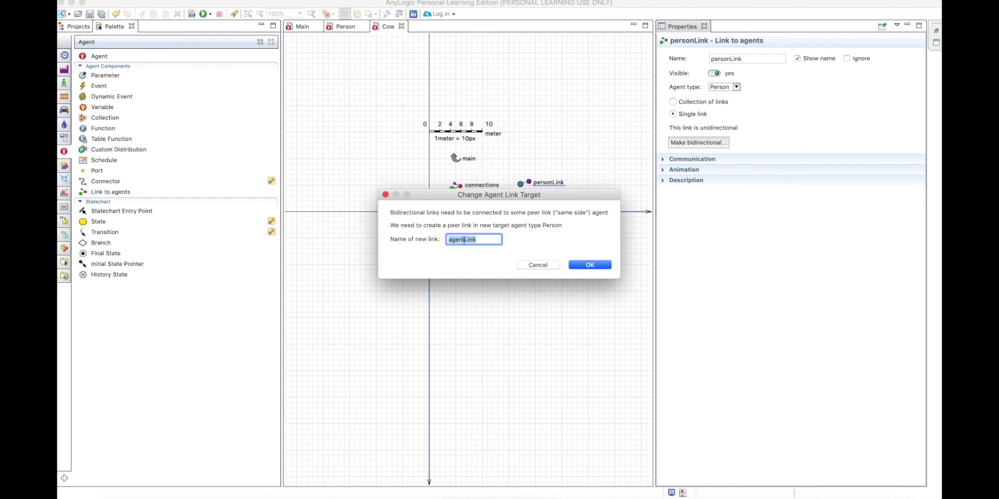
# Name the bidirectional peer link cowLink and confirm.
pyautogui.click(464, 239)
pyautogui.press('BackSpace')
pyautogui.press('BackSpace')
pyautogui.press('BackSpace')
pyautogui.press('BackSpace')
pyautogui.press('BackSpace')
pyautogui.write('cow')
pyautogui.click(601, 266)
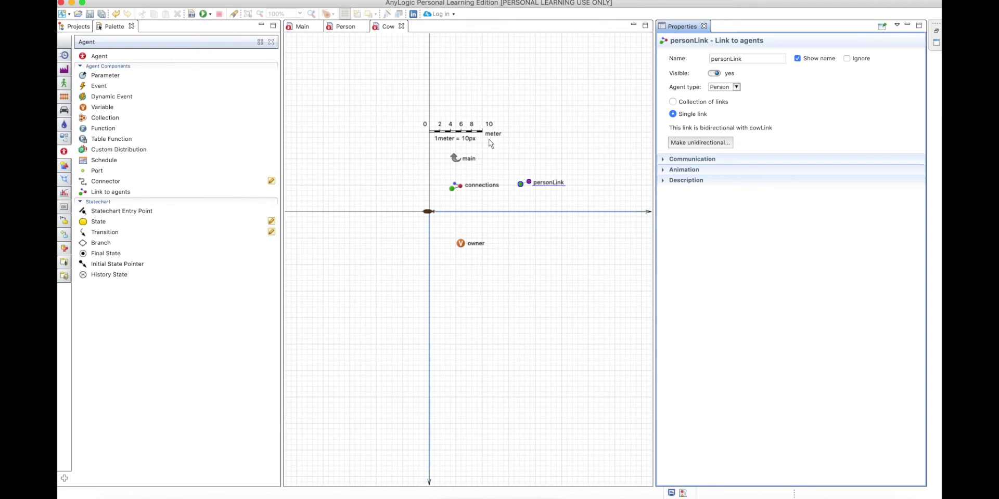
# Set cowLink in the Person agent to a collection of links.
pyautogui.click(341, 27)
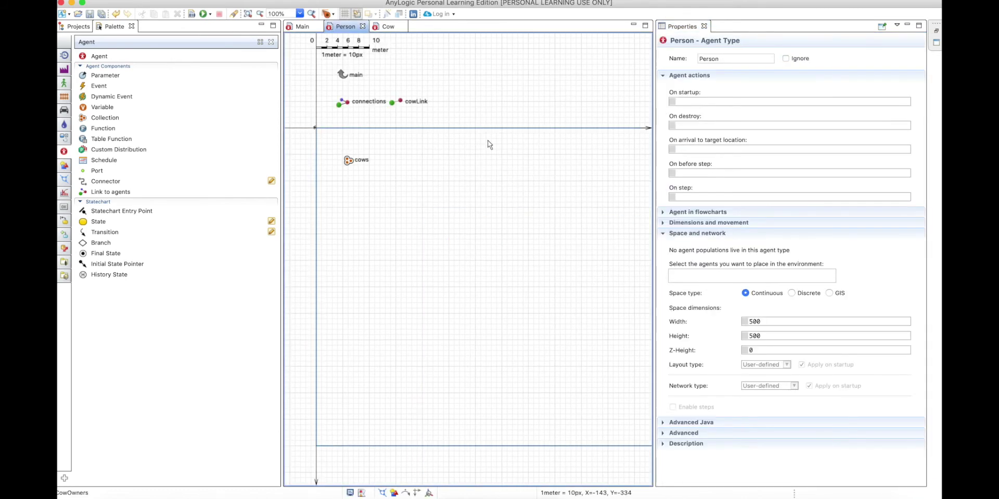
pyautogui.click(397, 104)
pyautogui.scroll(3, 383, 102)
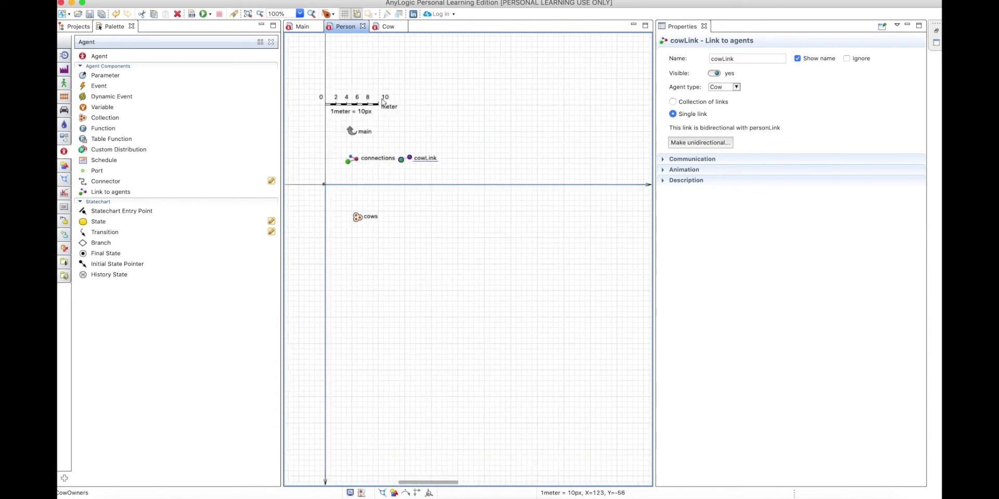
pyautogui.click(678, 103)
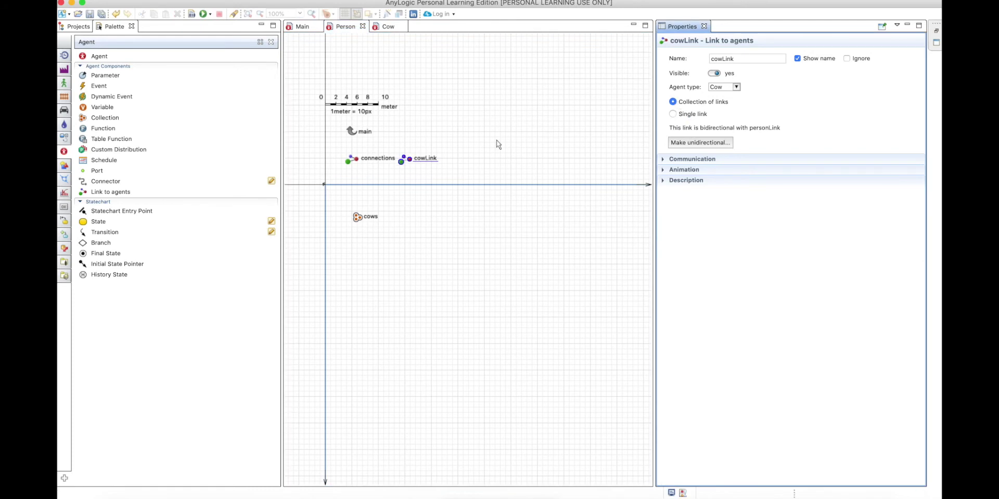
pyautogui.click(389, 27)
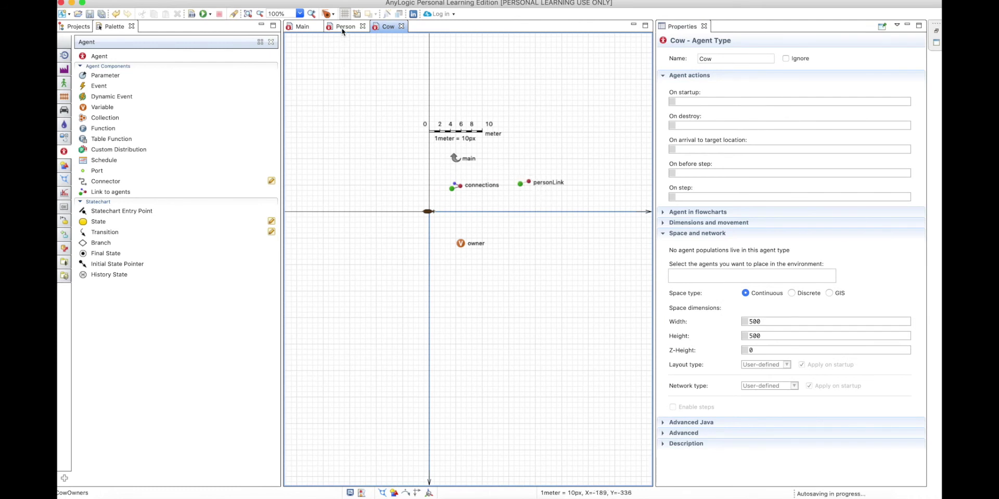
# Add a second for(Cow c : cows) loop calling c.personLink.connectTo in Main's startup code.
pyautogui.click(300, 30)
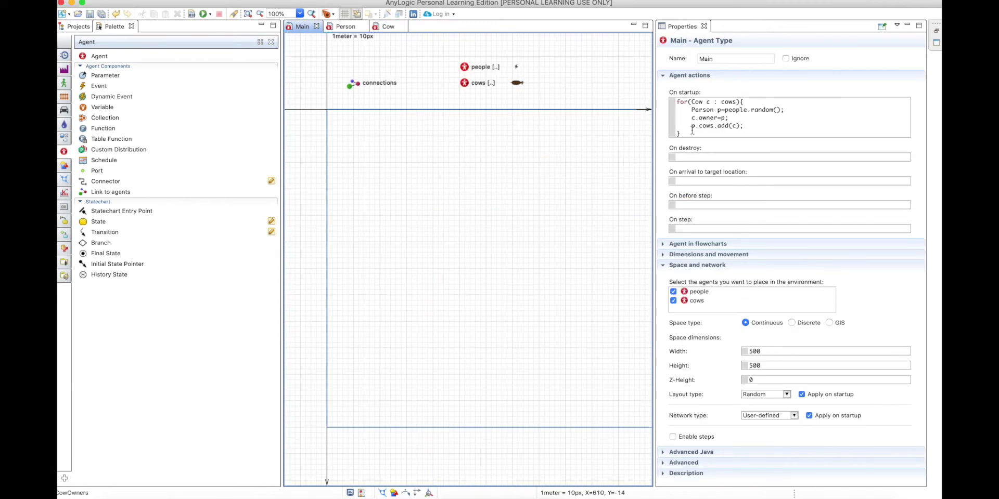
pyautogui.moveTo(692, 131); pyautogui.dragTo(670, 100)
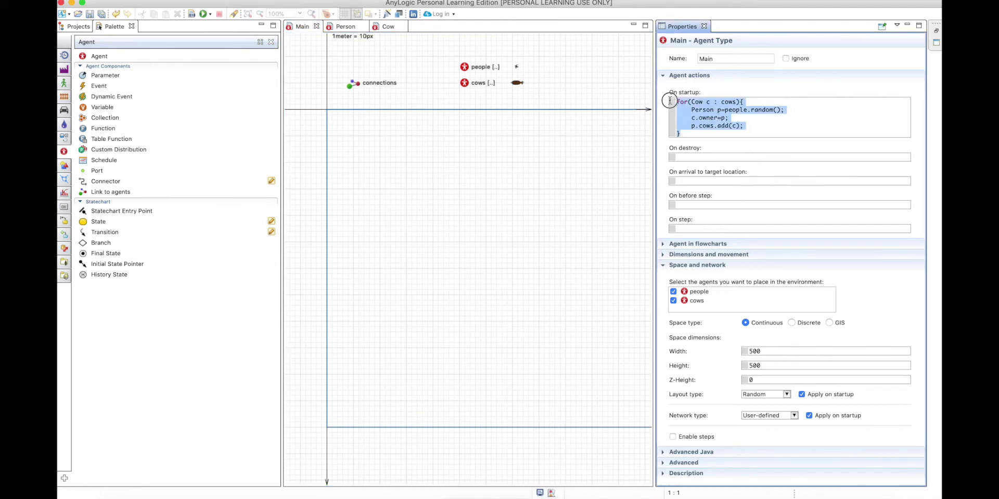
pyautogui.press('Right')
pyautogui.press('Return')
pyautogui.press('Return')
pyautogui.write('for(')
pyautogui.write('Cow c ')
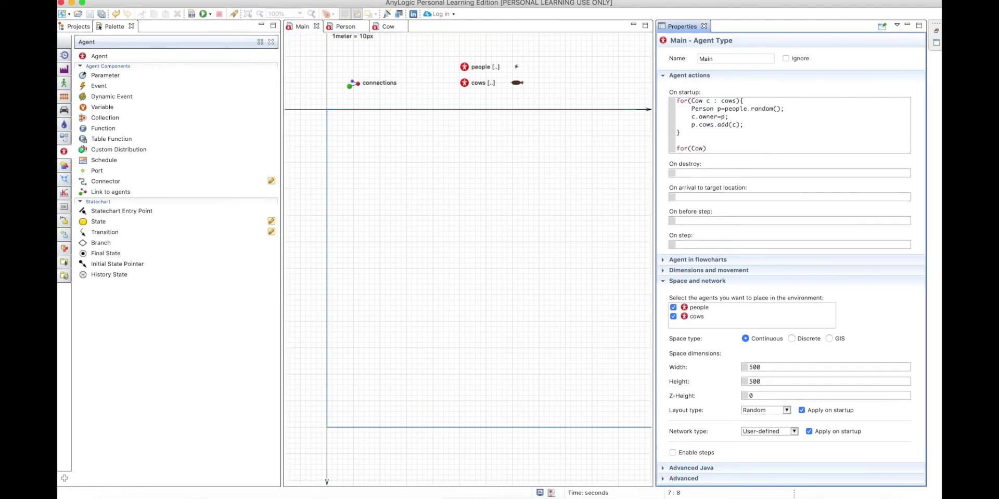
pyautogui.write(': cows')
pyautogui.write('{}')
pyautogui.press('Return')
pyautogui.press('Return')
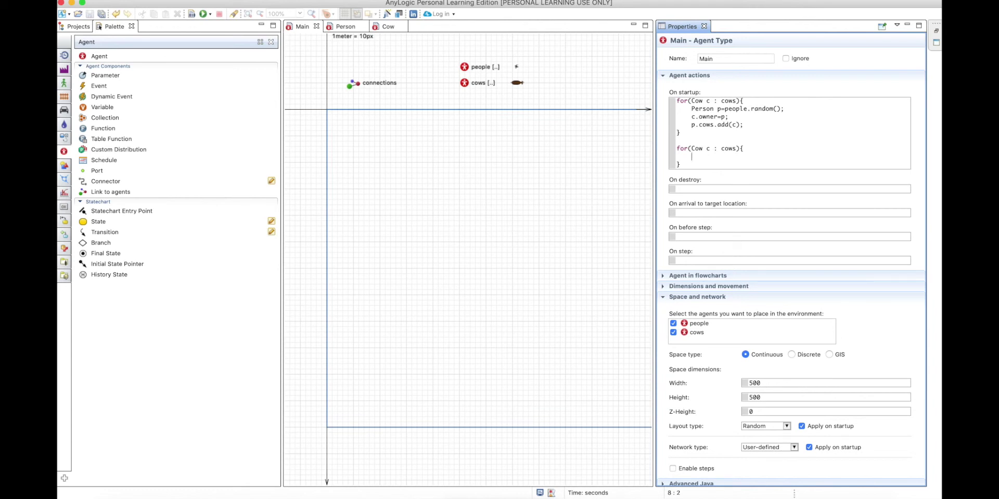
pyautogui.write('c.personLink.conn')
pyautogui.hotkey('ctrl', 'space')
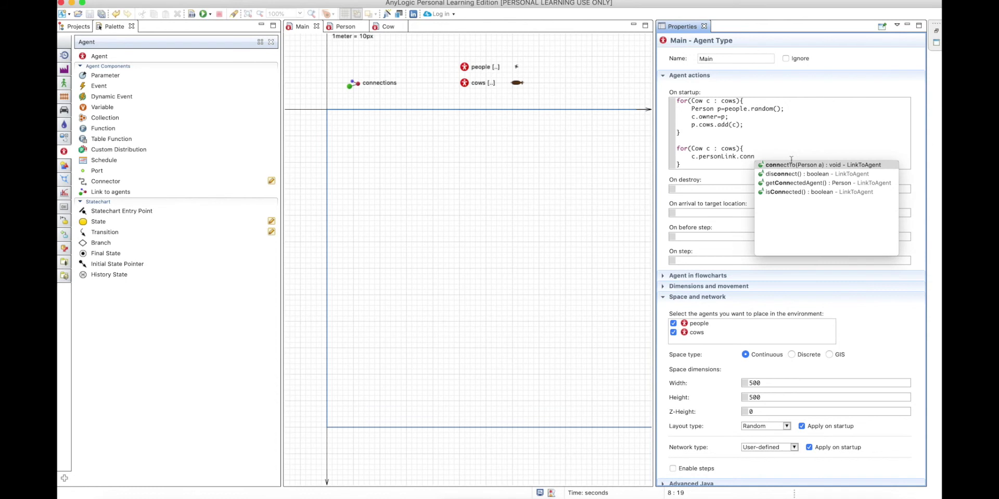
pyautogui.press('Return')
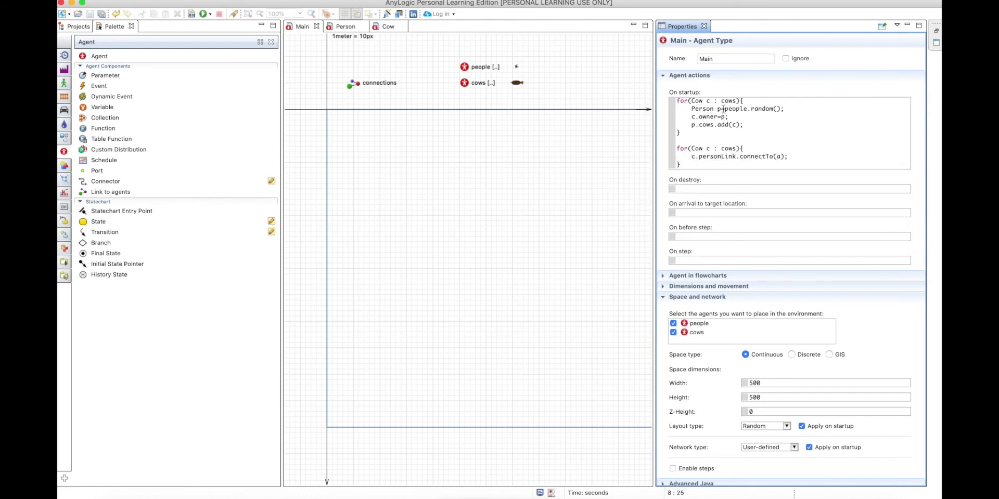
# Add Person p=people.random(); to the new loop and pass p to connectTo.
pyautogui.moveTo(690, 108); pyautogui.dragTo(786, 108)
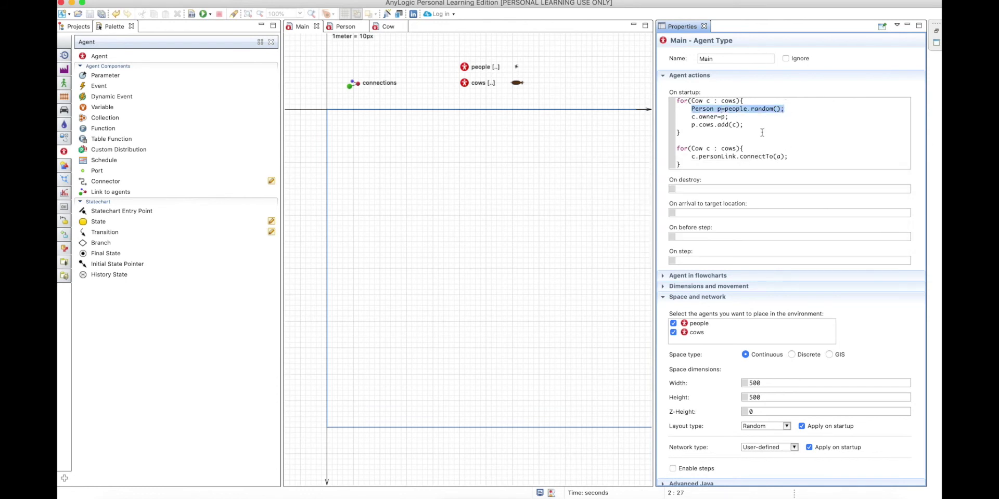
pyautogui.click(756, 148)
pyautogui.press('Return')
pyautogui.press('super+v')
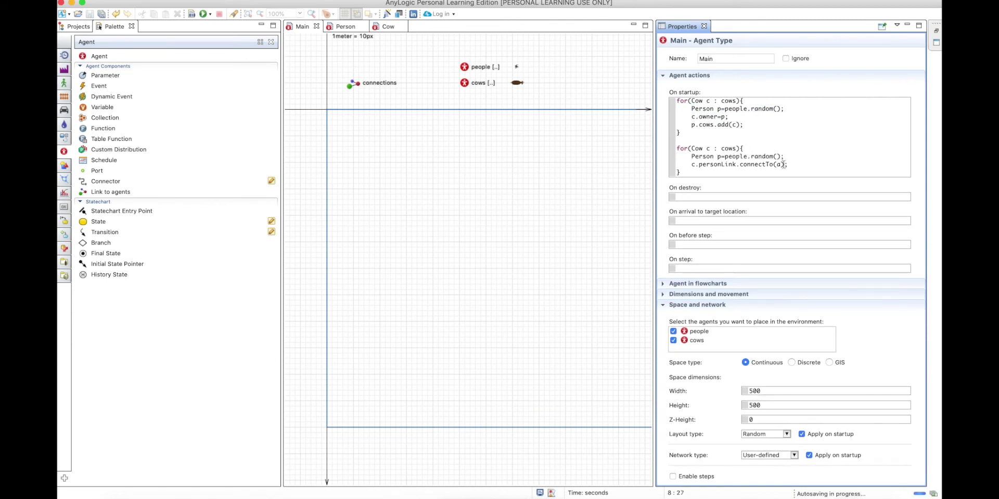
pyautogui.click(778, 164)
pyautogui.press('Delete')
pyautogui.write('p')
pyautogui.click(809, 170)
pyautogui.moveTo(789, 164); pyautogui.dragTo(691, 165)
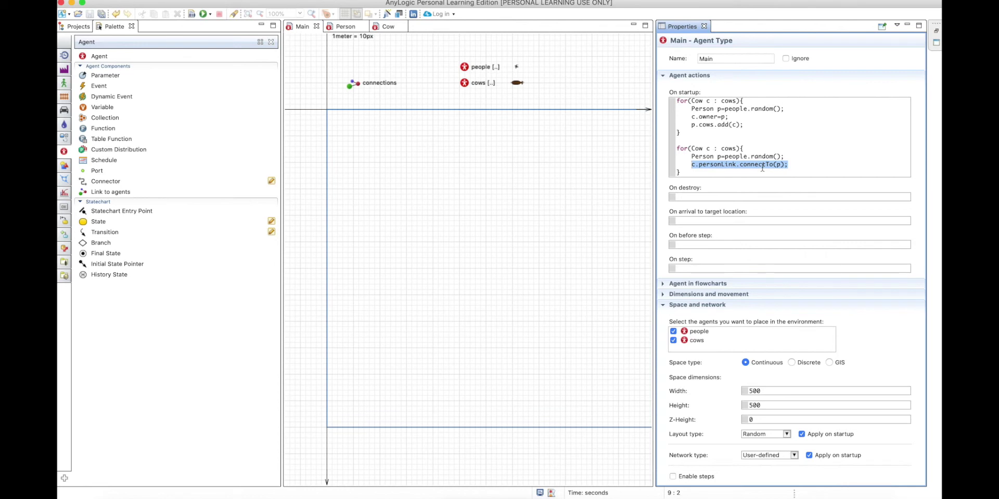
pyautogui.click(737, 165)
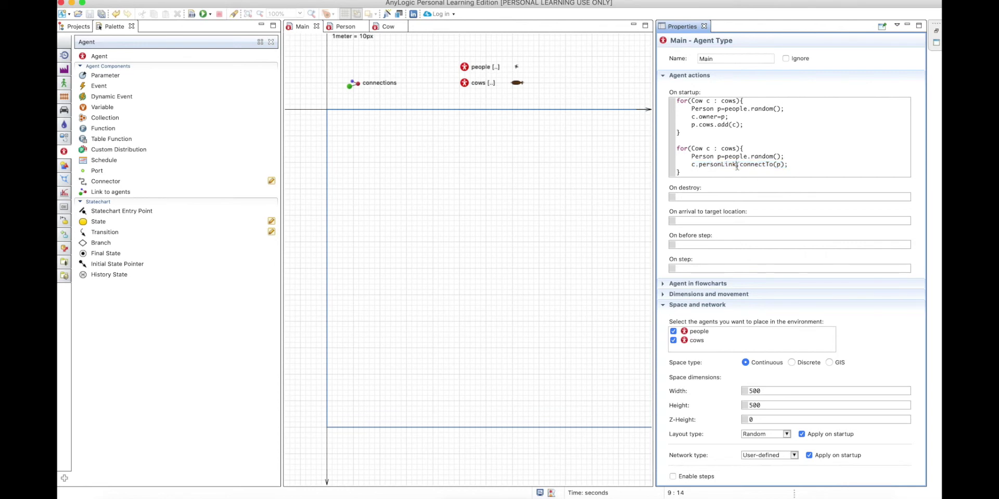
# Review cowLink in Person and the personLink connectTo line in Main's startup code.
pyautogui.click(345, 27)
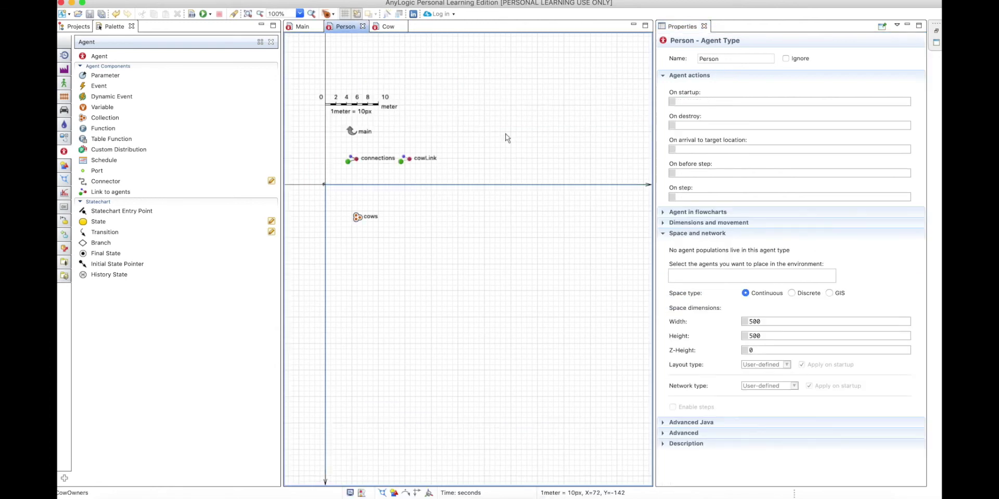
pyautogui.click(408, 162)
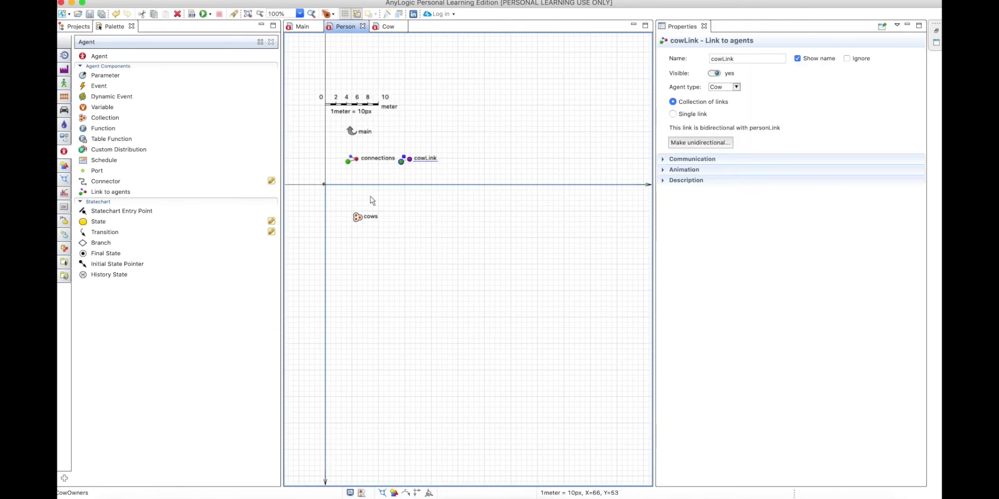
pyautogui.click(302, 27)
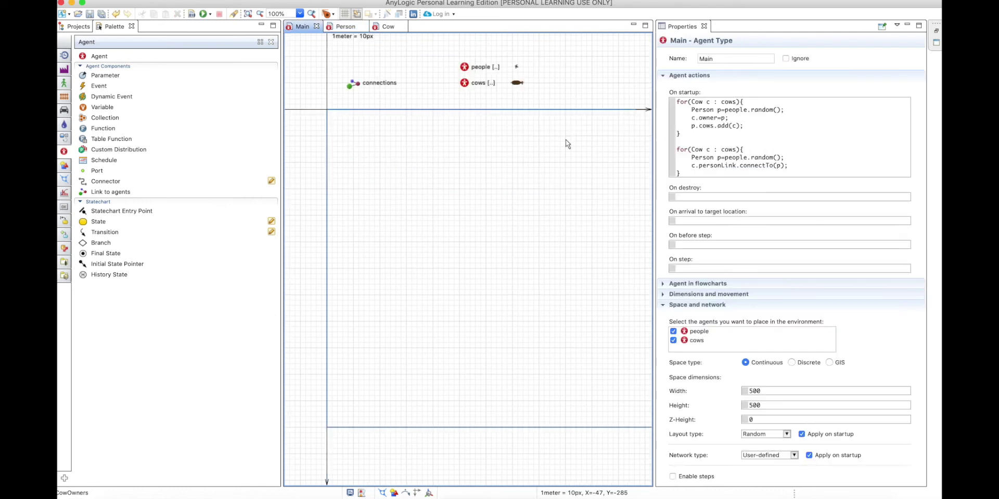
pyautogui.click(77, 27)
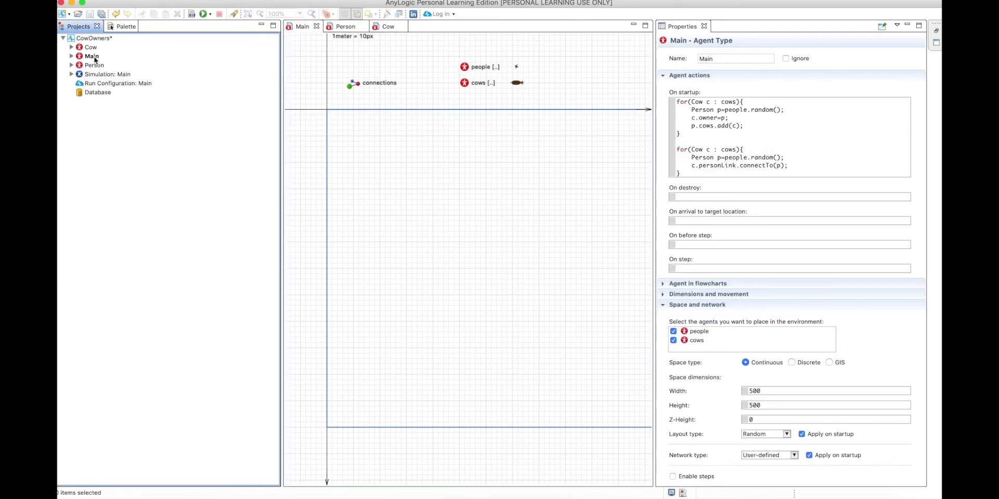
pyautogui.click(96, 57)
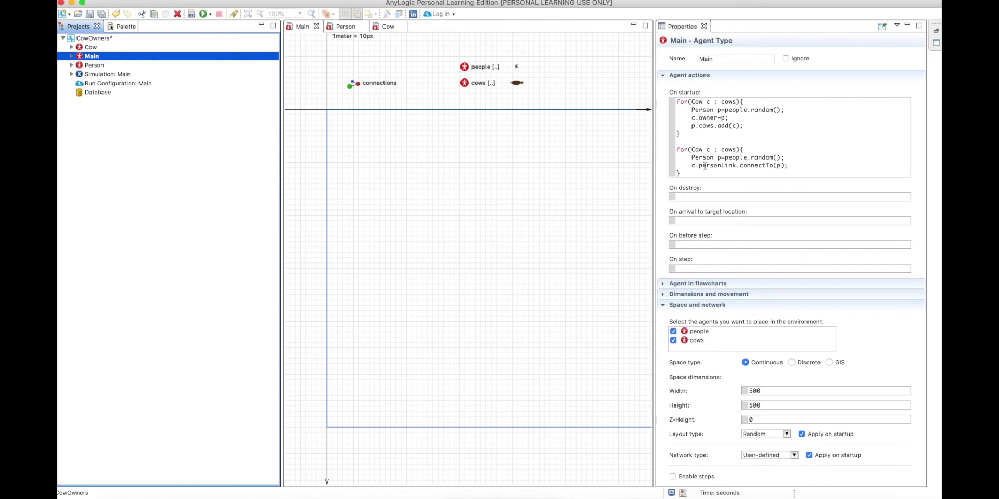
pyautogui.moveTo(690, 164); pyautogui.dragTo(785, 164)
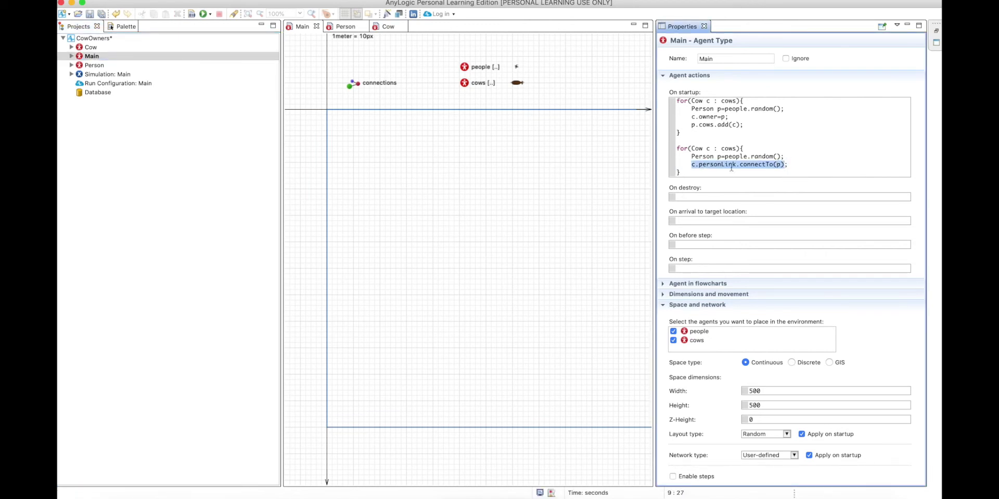
pyautogui.moveTo(700, 165); pyautogui.dragTo(738, 165)
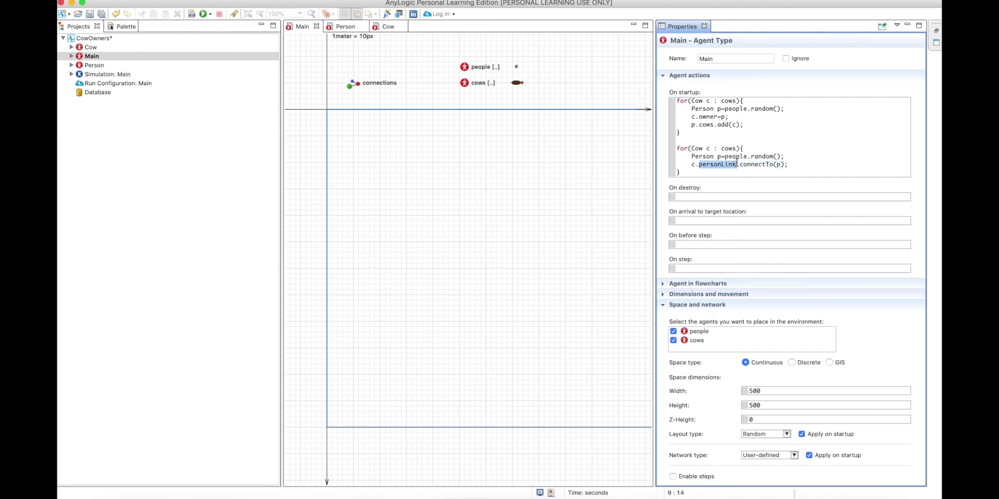
pyautogui.moveTo(690, 165); pyautogui.dragTo(793, 164)
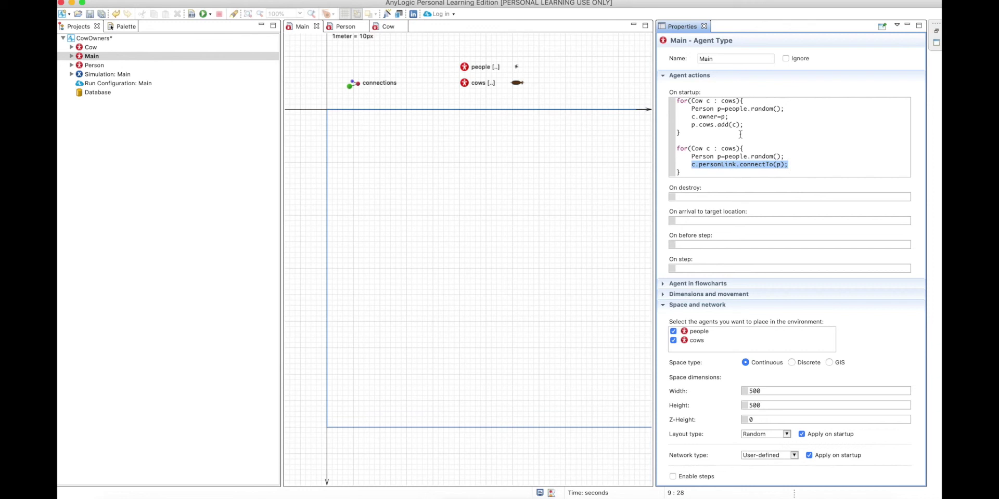
# Return to the Cow diagram and select the clickable rectangle to show its On click code.
pyautogui.click(545, 497)
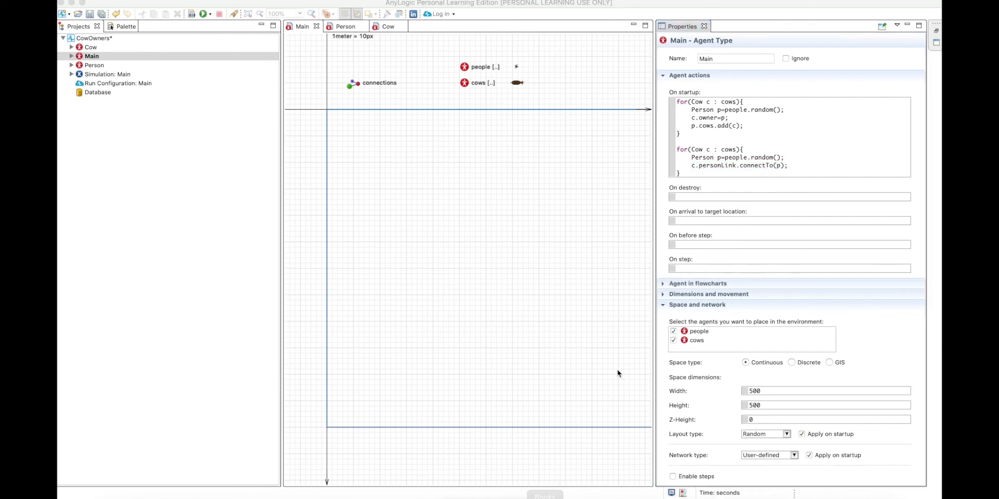
pyautogui.click(389, 30)
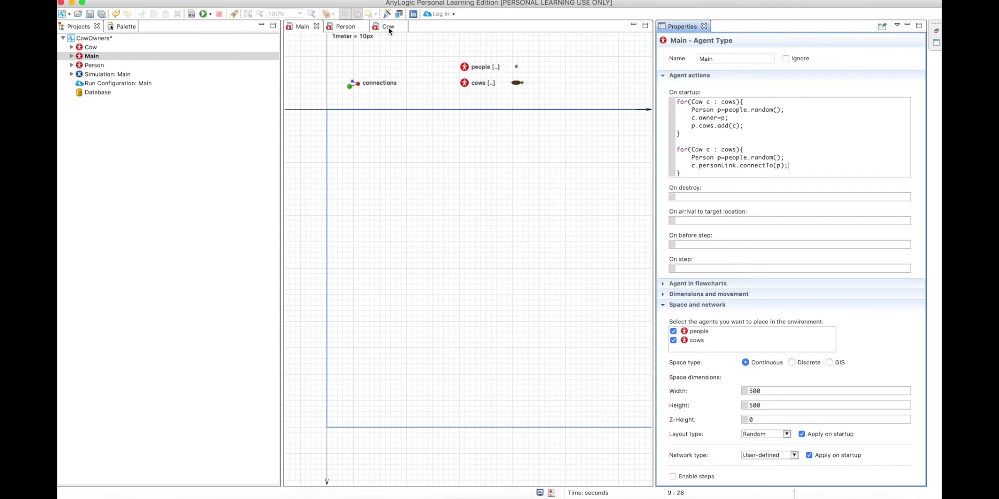
pyautogui.click(389, 28)
pyautogui.click(429, 213)
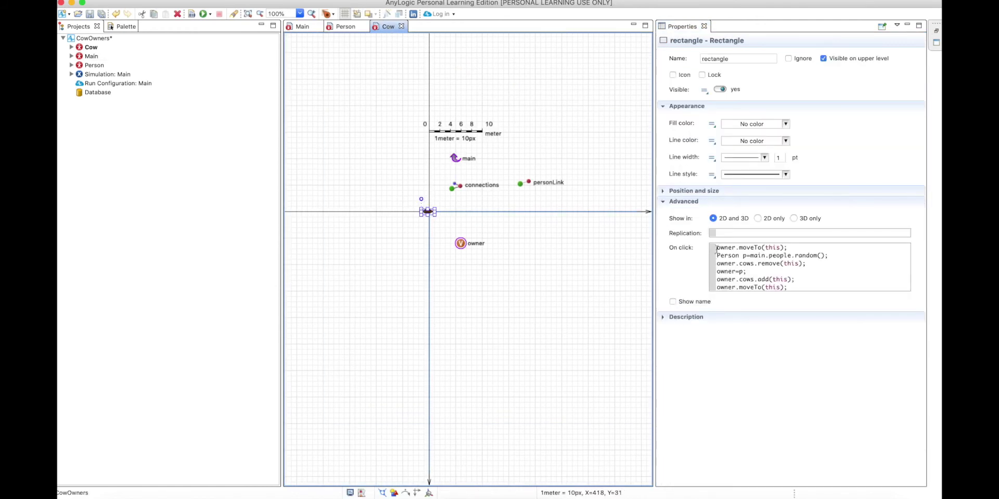
# Comment out the old owner code in the rectangle's On click field with /* */.
pyautogui.click(716, 248)
pyautogui.write('/*')
pyautogui.click(830, 289)
pyautogui.write('*/')
pyautogui.press('Return')
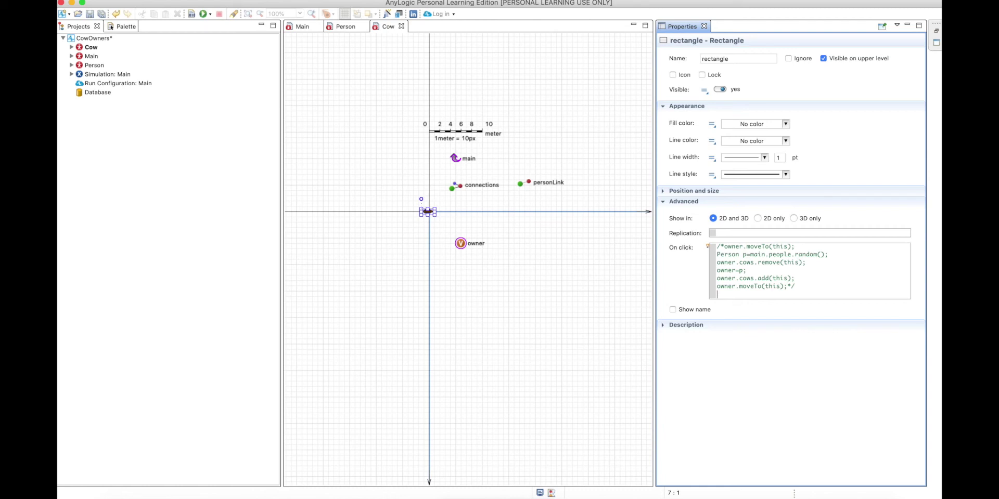
# Add the line personLink.getConnectedAgent().moveTo(this) below the commented code.
pyautogui.moveTo(725, 248); pyautogui.dragTo(754, 248)
pyautogui.click(730, 296)
pyautogui.write('personLink.getConnectedAgent()')
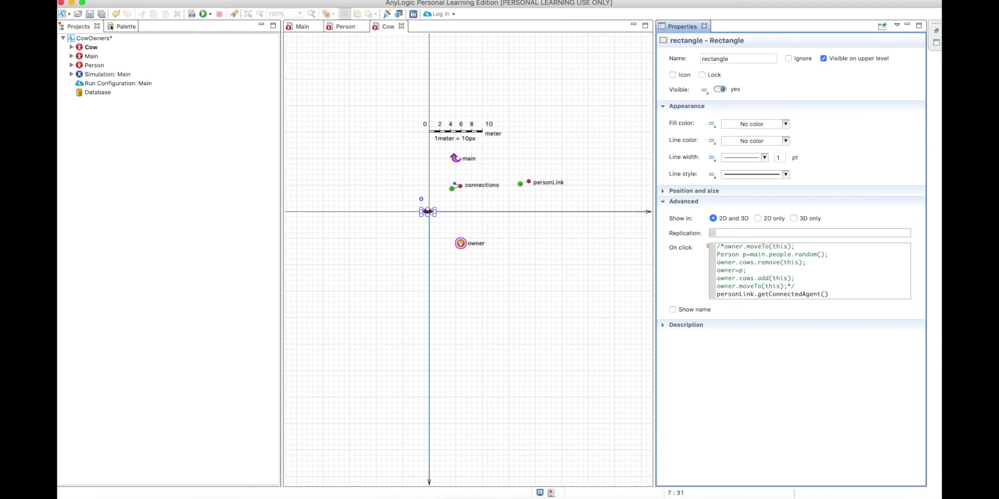
pyautogui.write('.mo')
pyautogui.hotkey('ctrl', 'space')
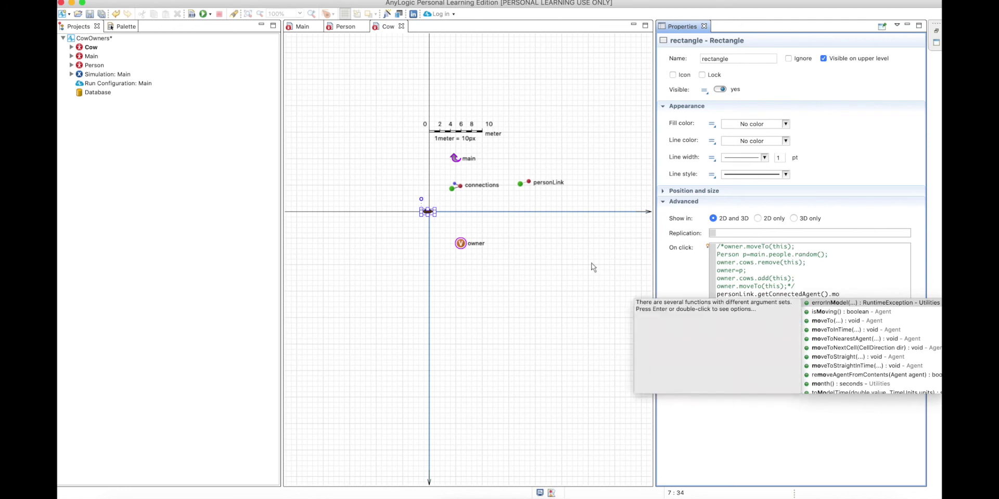
pyautogui.click(834, 321)
pyautogui.press('Return')
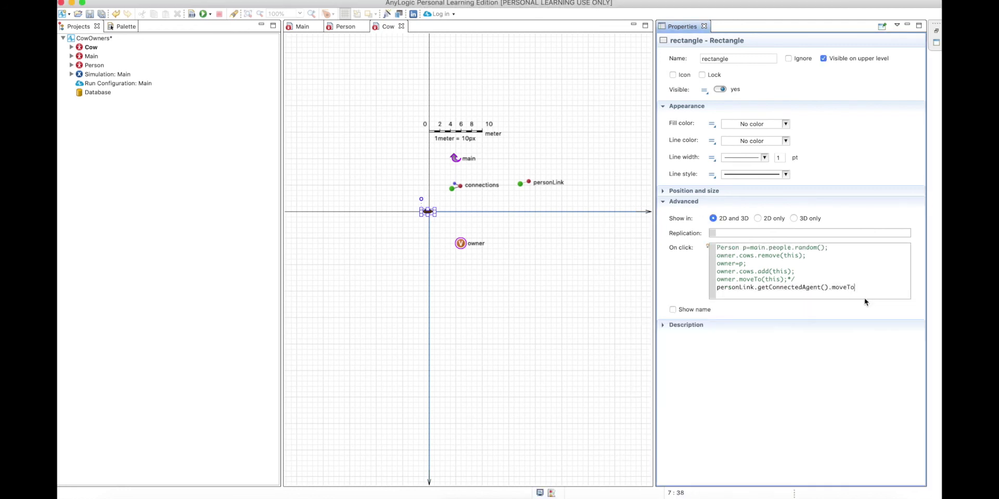
pyautogui.press('Escape')
pyautogui.doubleClick(862, 288)
pyautogui.write('this);')
pyautogui.click(886, 290)
pyautogui.press('Return')
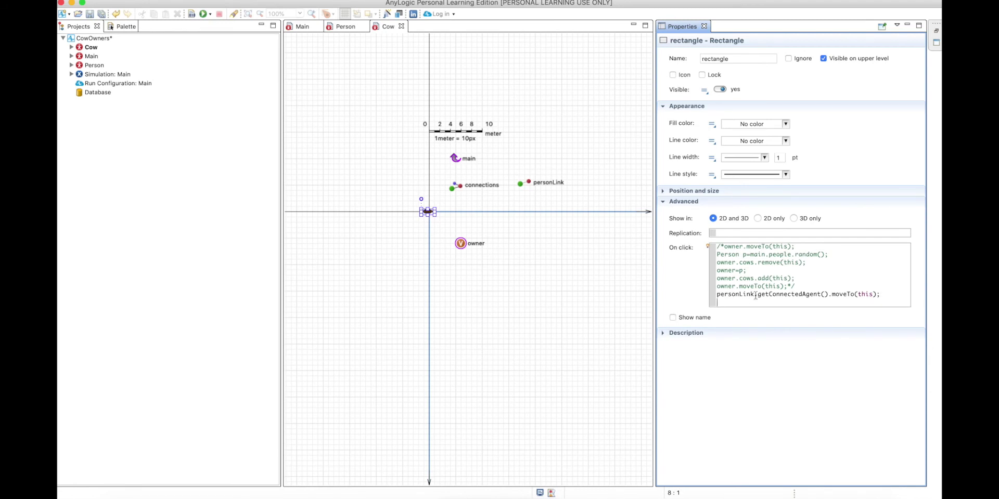
# Add a personLink.connectTo() call on the next line.
pyautogui.moveTo(757, 295); pyautogui.dragTo(698, 293)
pyautogui.click(724, 303)
pyautogui.hotkey('ctrl', 'v')
pyautogui.hotkey('ctrl', 'z')
pyautogui.moveTo(754, 296); pyautogui.dragTo(716, 295)
pyautogui.hotkey('ctrl', 'c')
pyautogui.click(724, 301)
pyautogui.hotkey('ctrl', 'v')
pyautogui.write('.conn')
pyautogui.hotkey('ctrl', 'space')
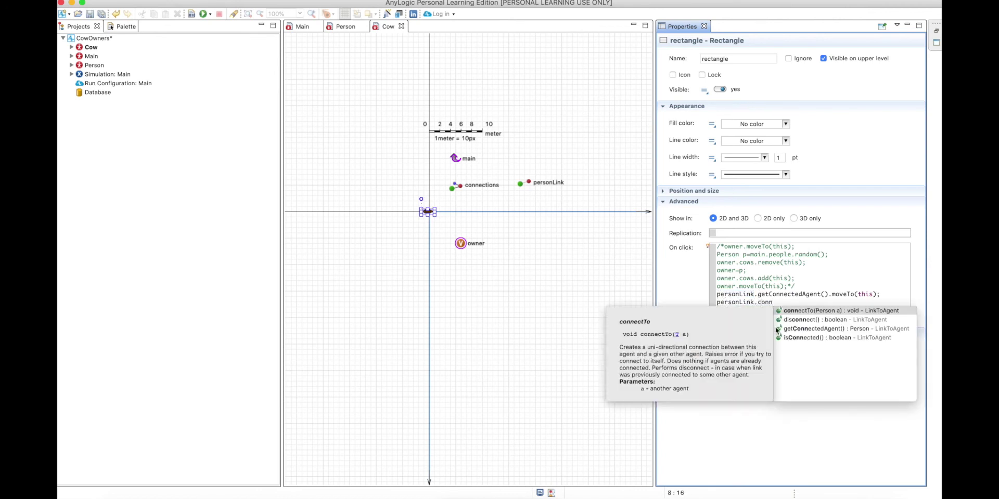
pyautogui.doubleClick(804, 312)
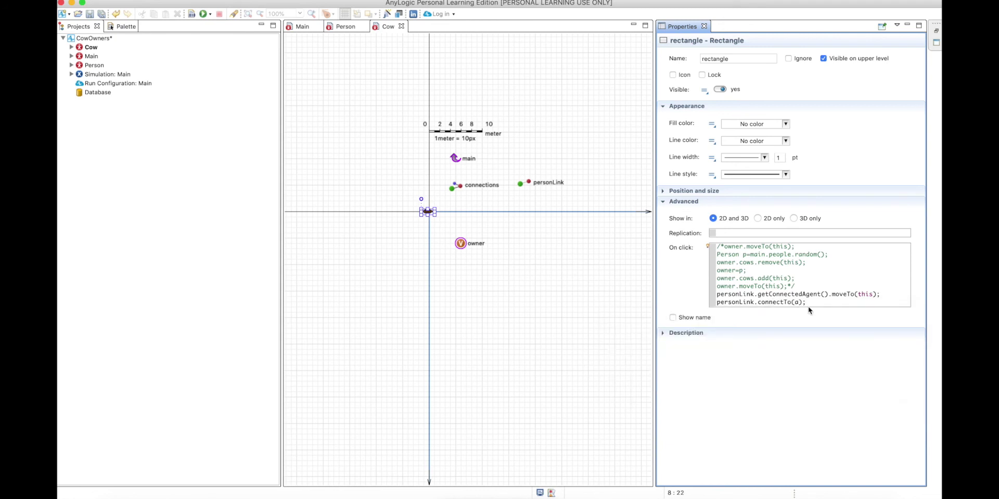
pyautogui.click(794, 301)
# Insert the random Person p line after moveTo and pass p to connectTo.
pyautogui.moveTo(829, 255); pyautogui.dragTo(716, 255)
pyautogui.hotkey('ctrl', 'c')
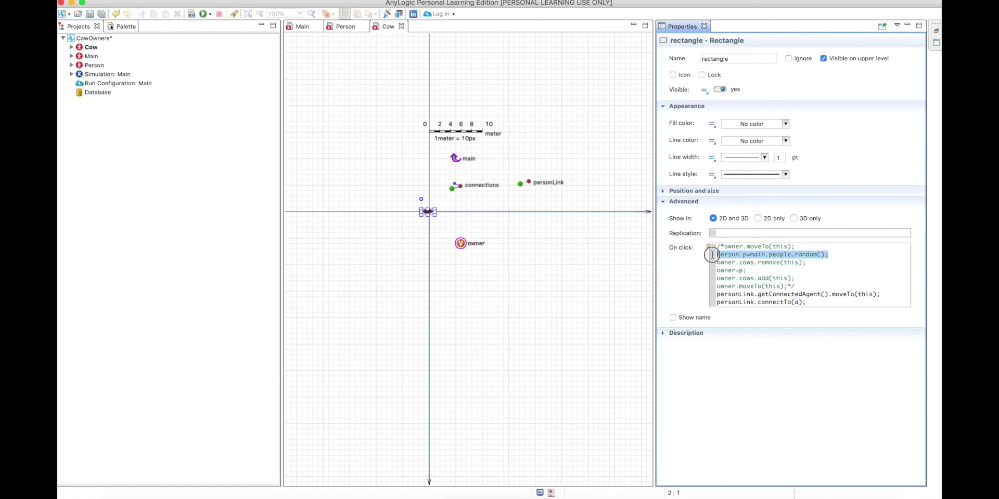
pyautogui.click(885, 295)
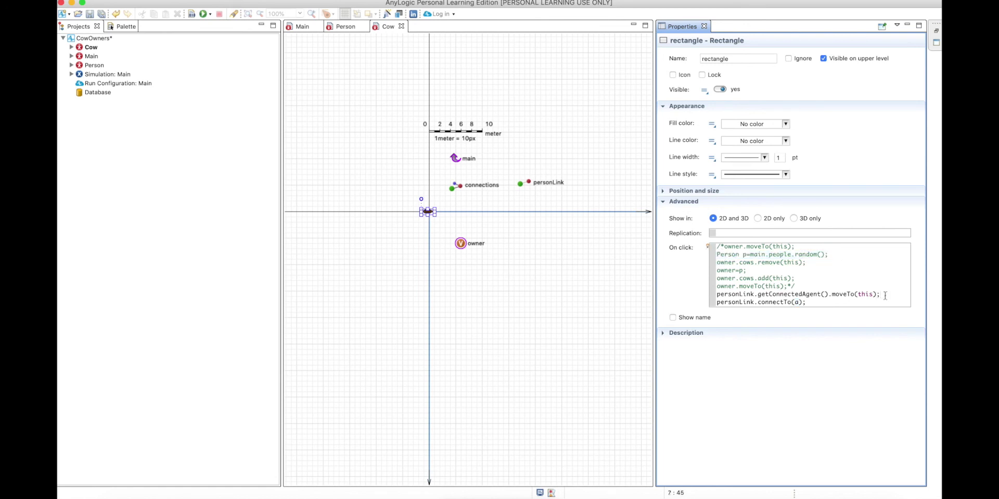
pyautogui.press('Return')
pyautogui.hotkey('ctrl', 'v')
pyautogui.click(797, 310)
pyautogui.press('Delete')
pyautogui.write('p')
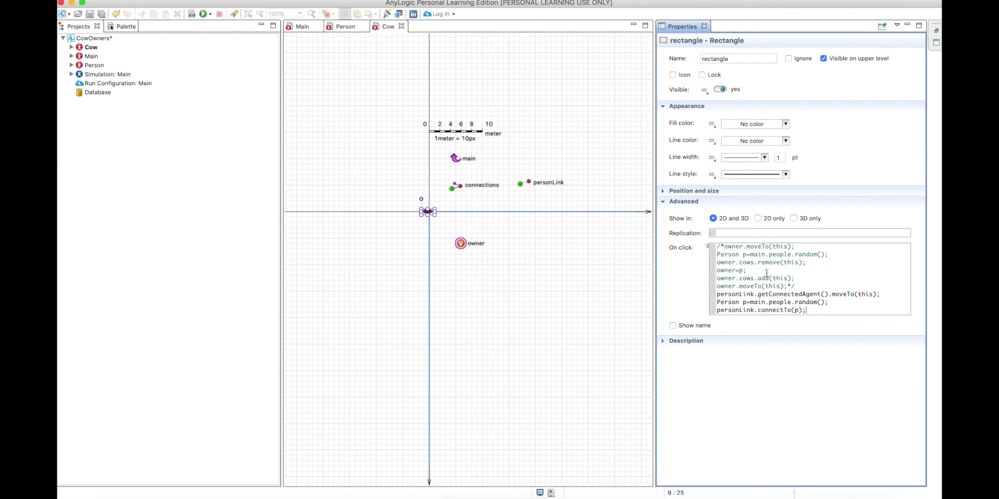
# Repeat the personLink.getConnectedAgent().moveTo(this) line at the end of the code.
pyautogui.press('Return')
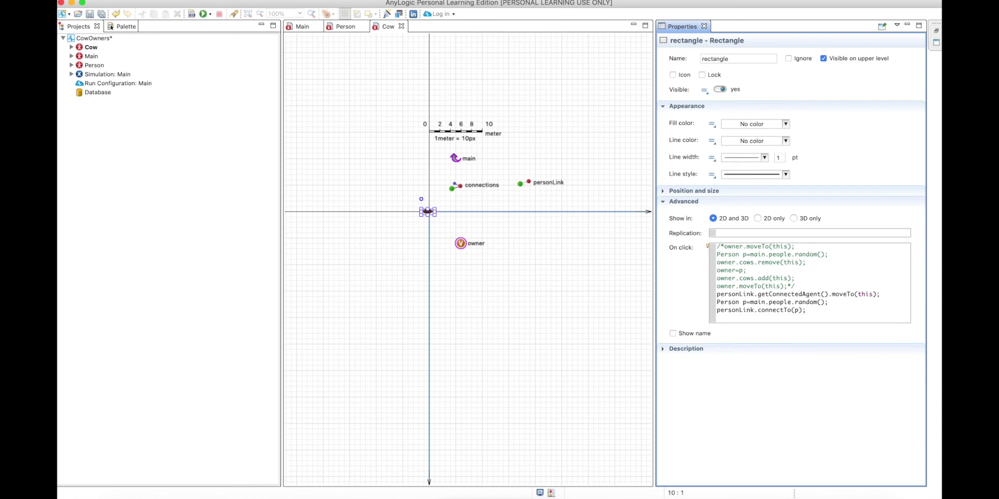
pyautogui.moveTo(716, 295); pyautogui.dragTo(896, 295)
pyautogui.hotkey('ctrl', 'c')
pyautogui.click(829, 318)
pyautogui.hotkey('ctrl', 'v')
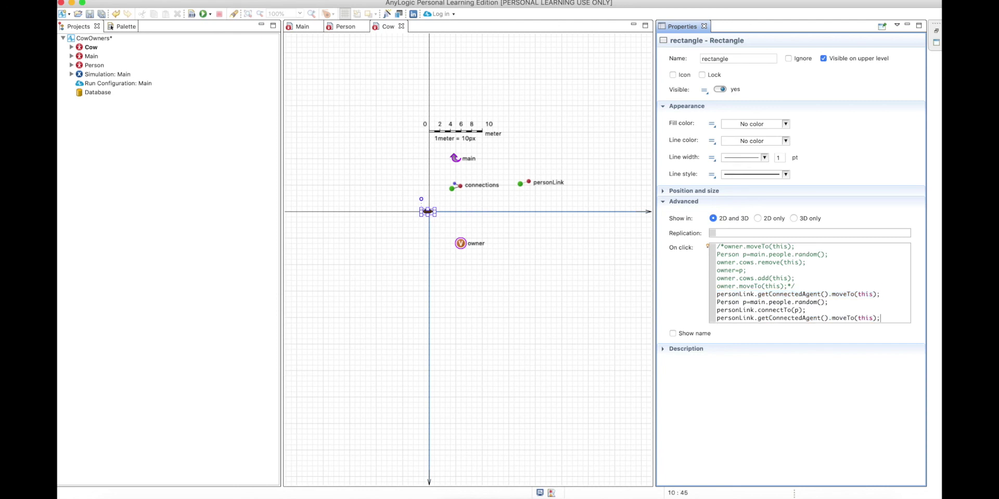
pyautogui.click(208, 14)
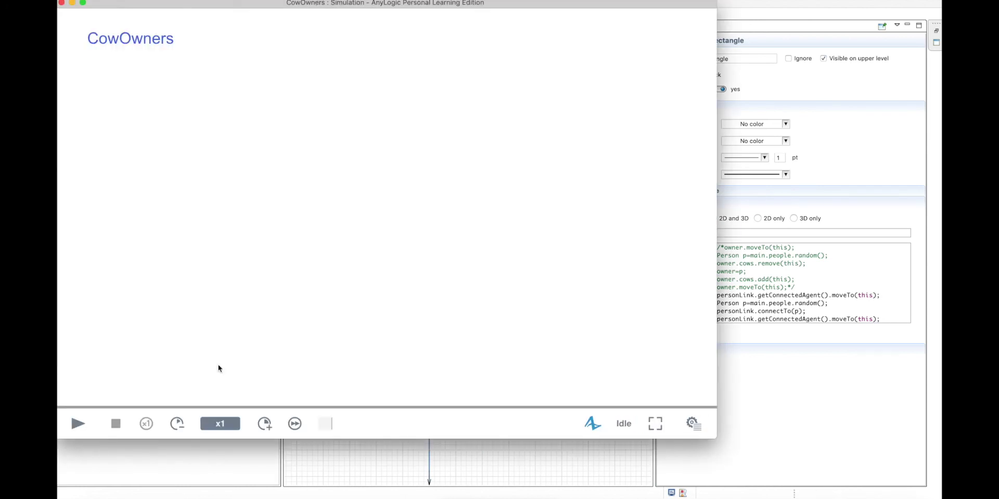
pyautogui.click(78, 424)
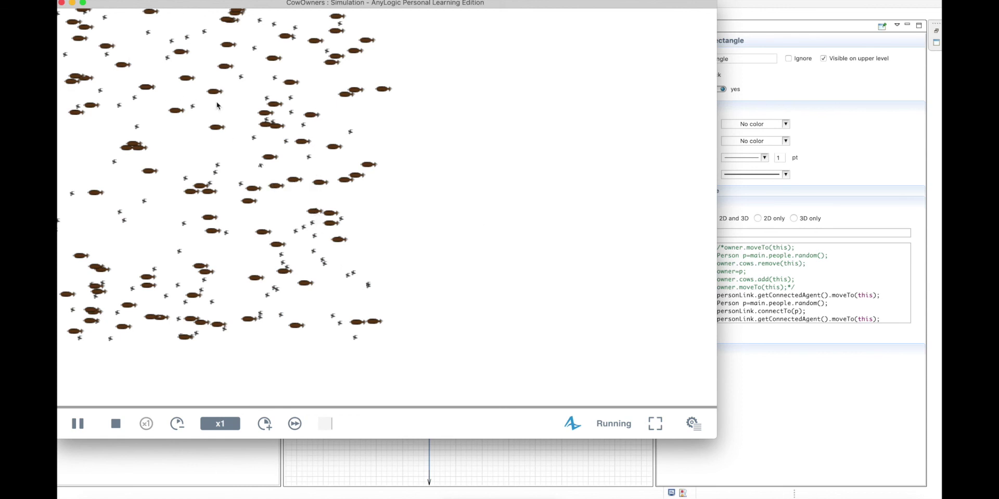
pyautogui.click(61, 3)
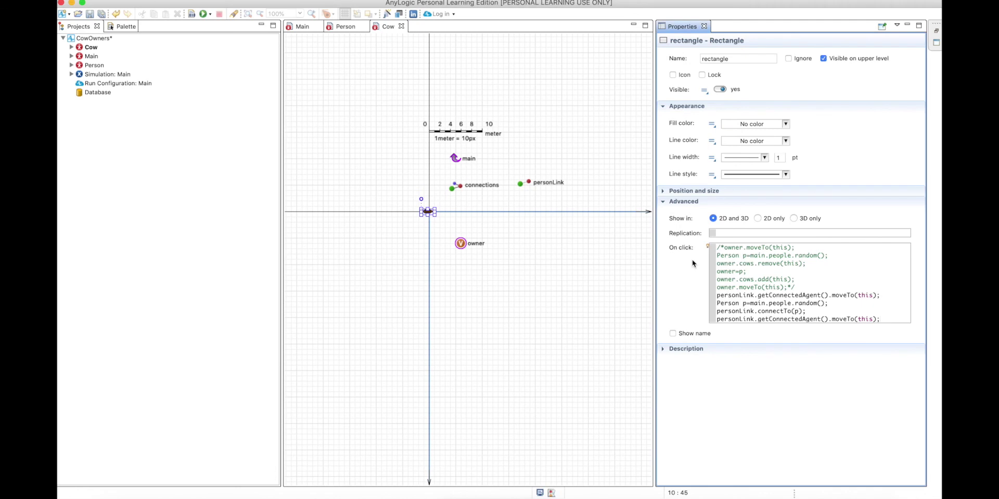
pyautogui.click(784, 311)
pyautogui.click(791, 318)
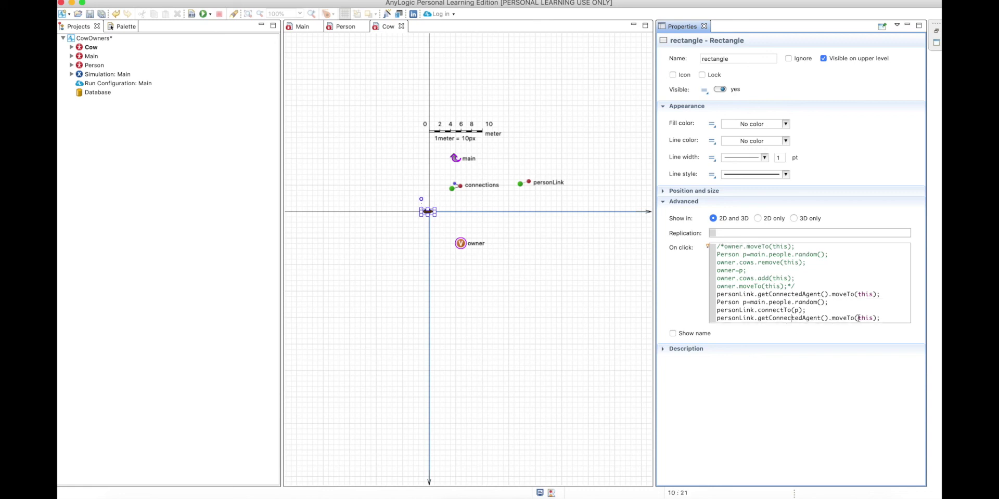